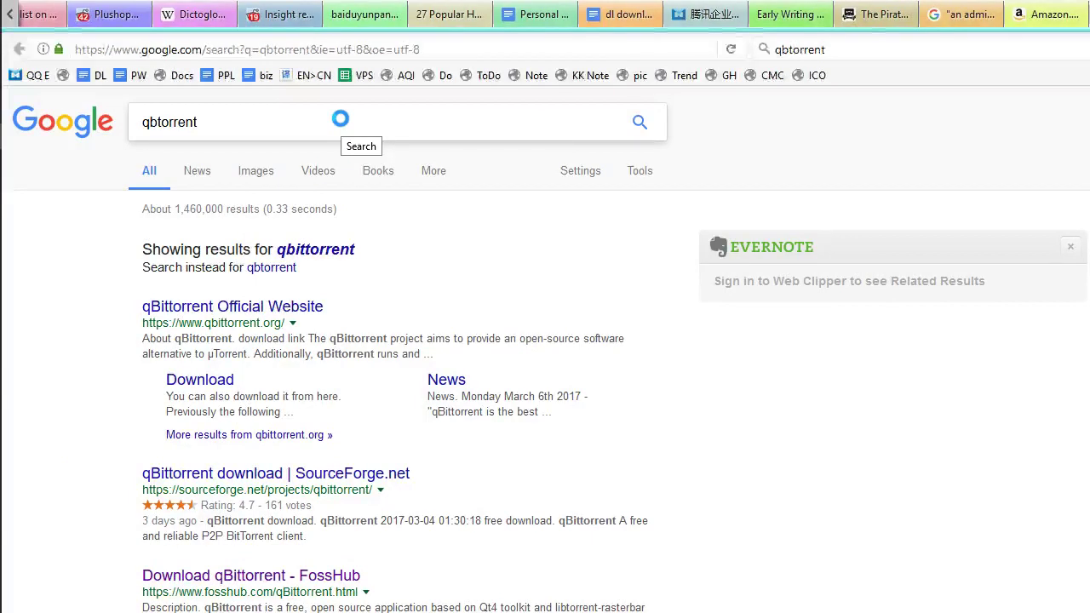
- Open the Download page of the official qBittorrent website from the Google results for qbtorrent
click(341, 119)
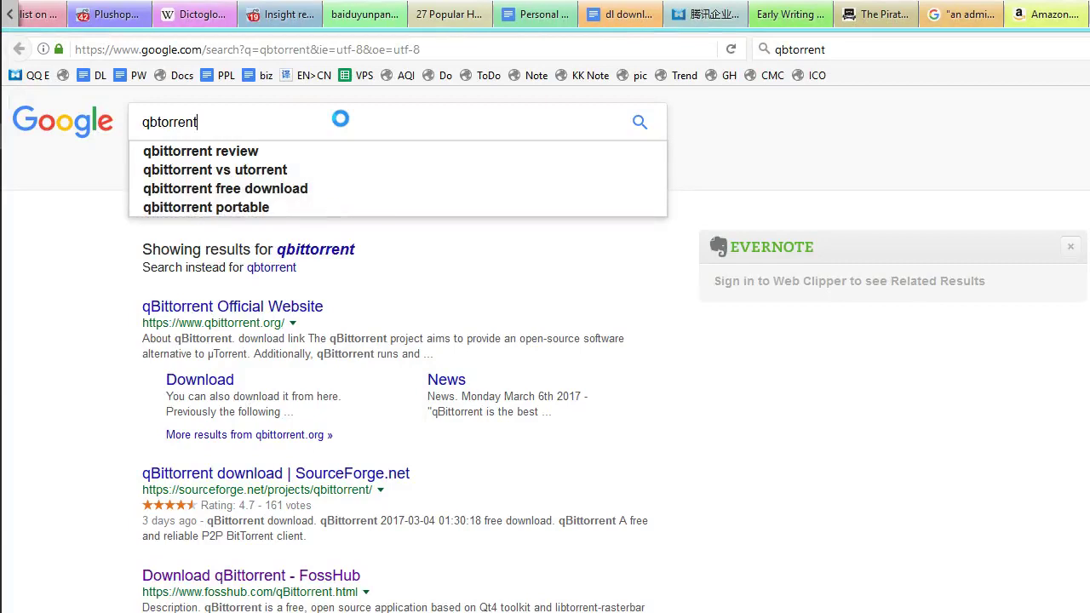
key(ctrl+a)
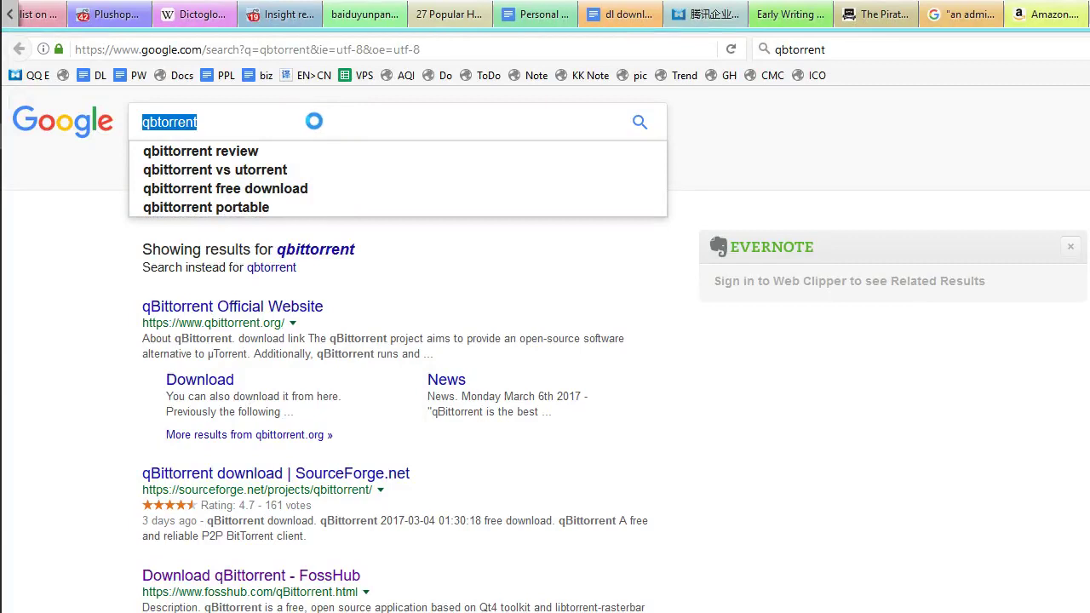
click(112, 375)
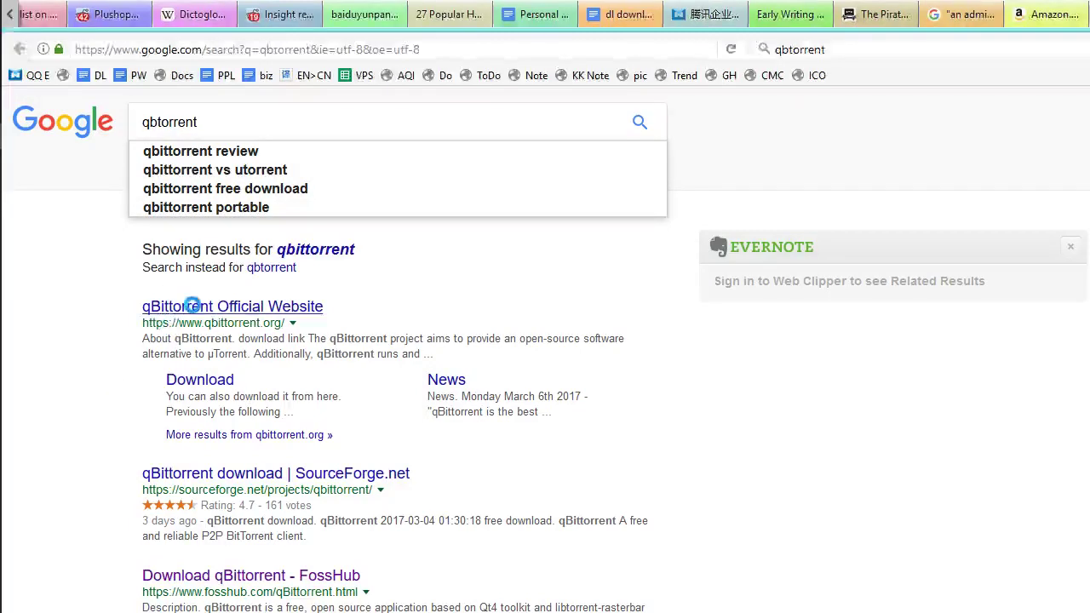
drag(304, 324, 148, 323)
click(198, 382)
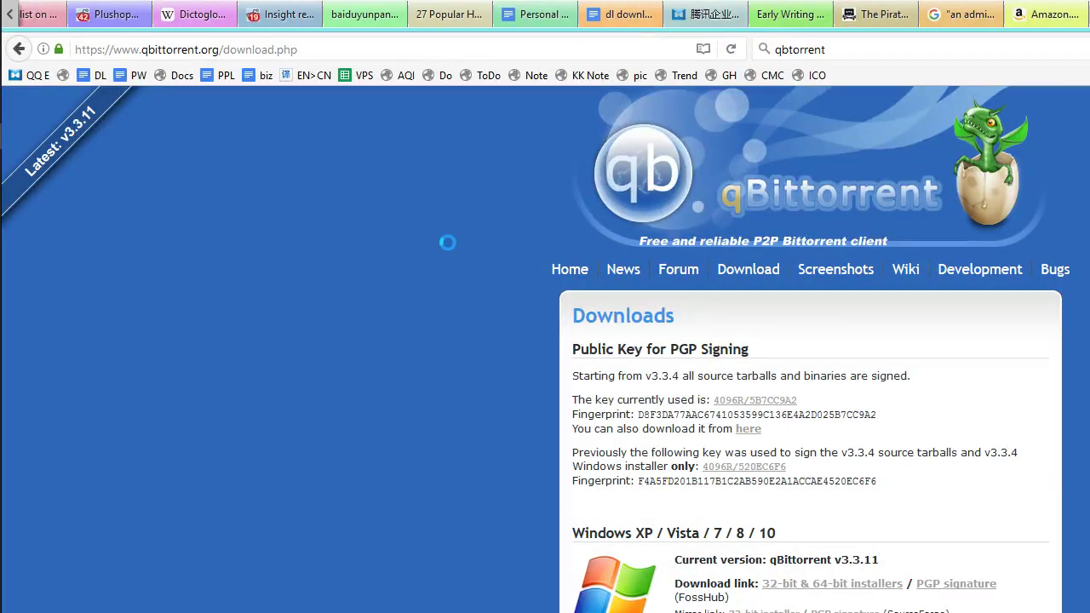
scroll(441, 340, down, 4)
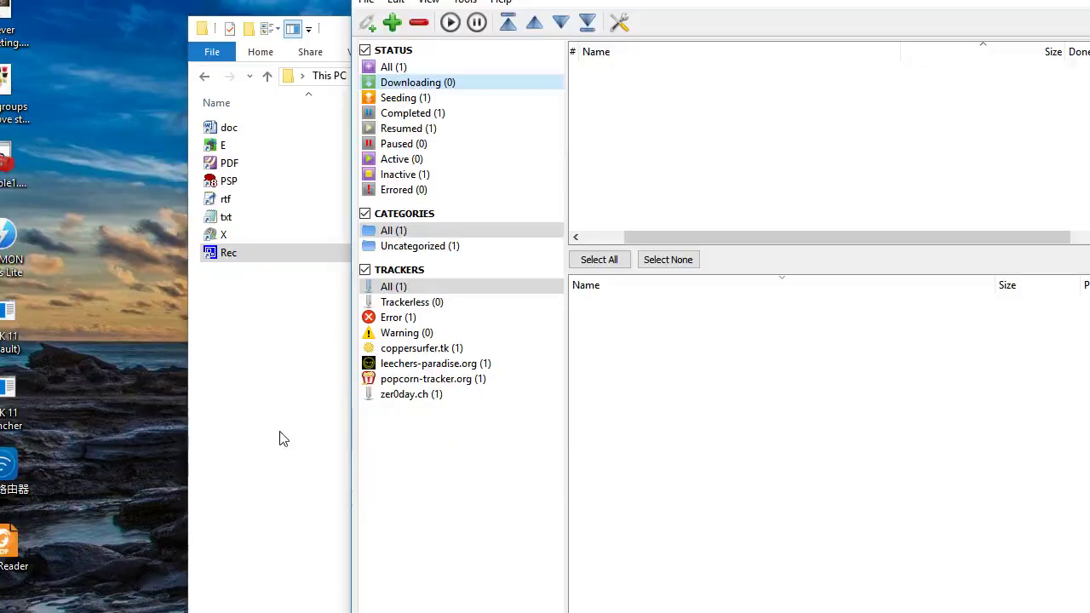
- Show the installed qBittorrent client and reposition its window on the desktop
click(284, 438)
click(1027, 29)
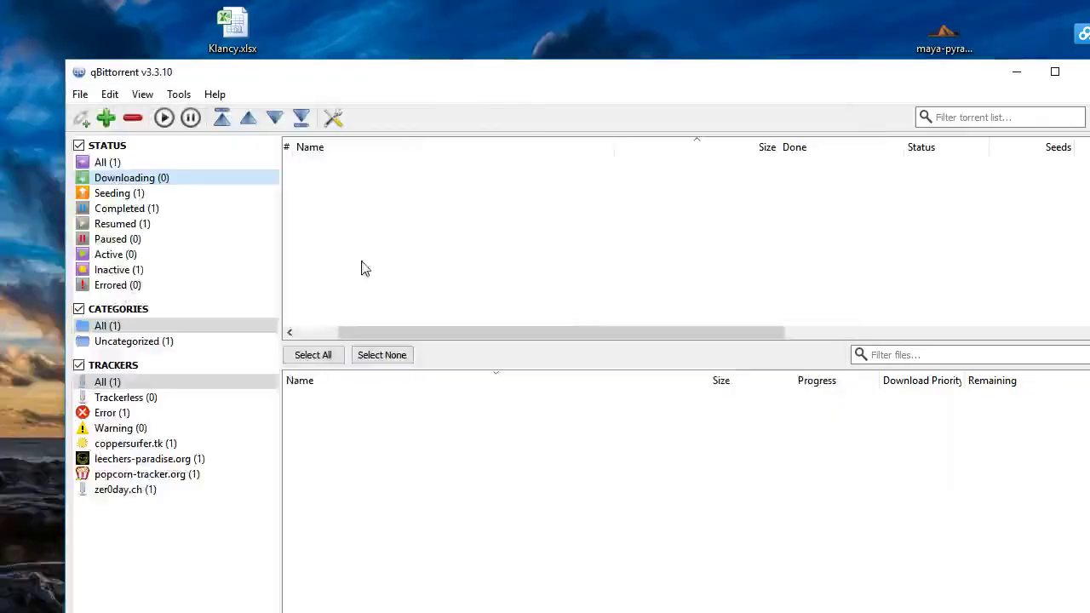
drag(508, 78, 359, 92)
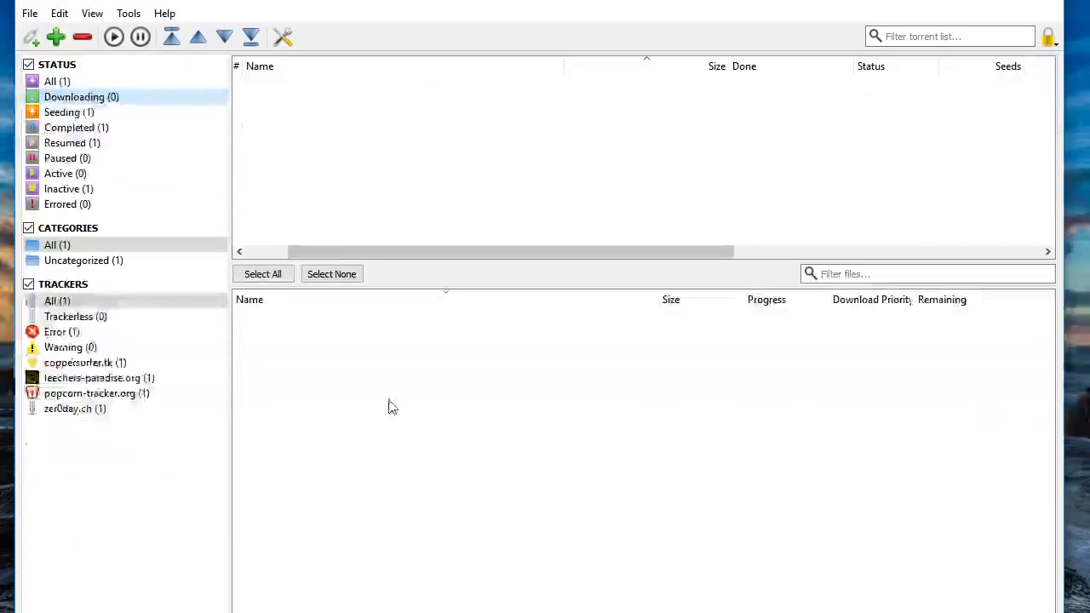
click(390, 387)
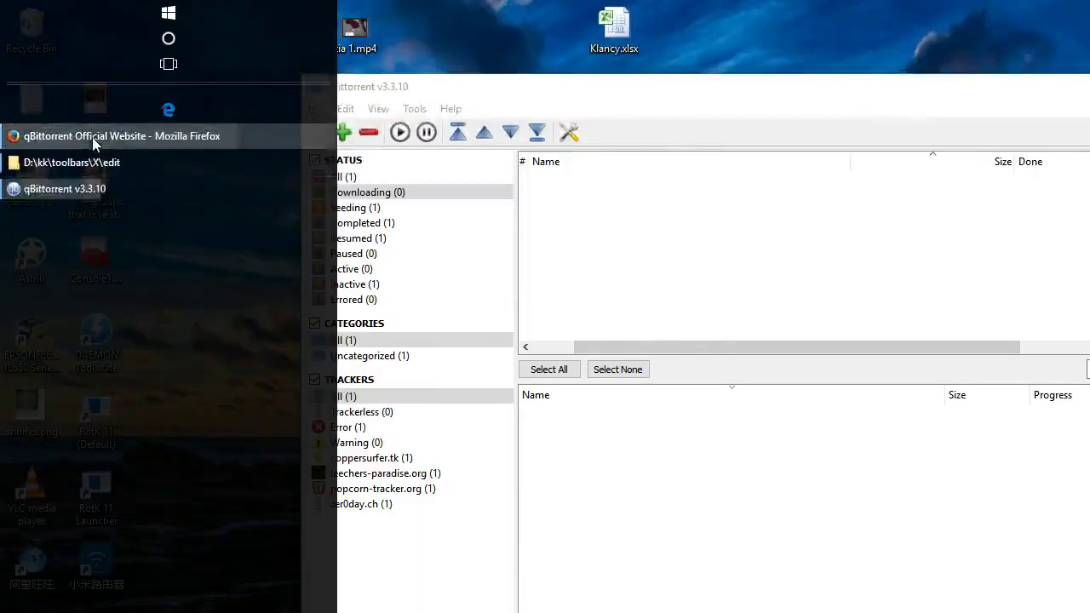
- Switch back to Firefox and go to thepiratebay.org
click(93, 146)
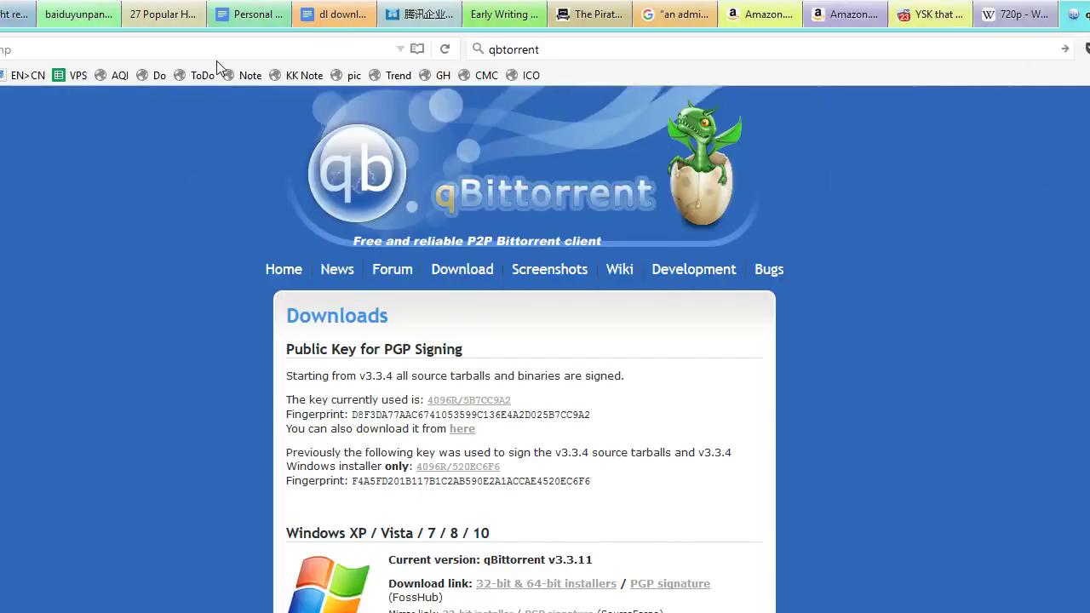
click(55, 52)
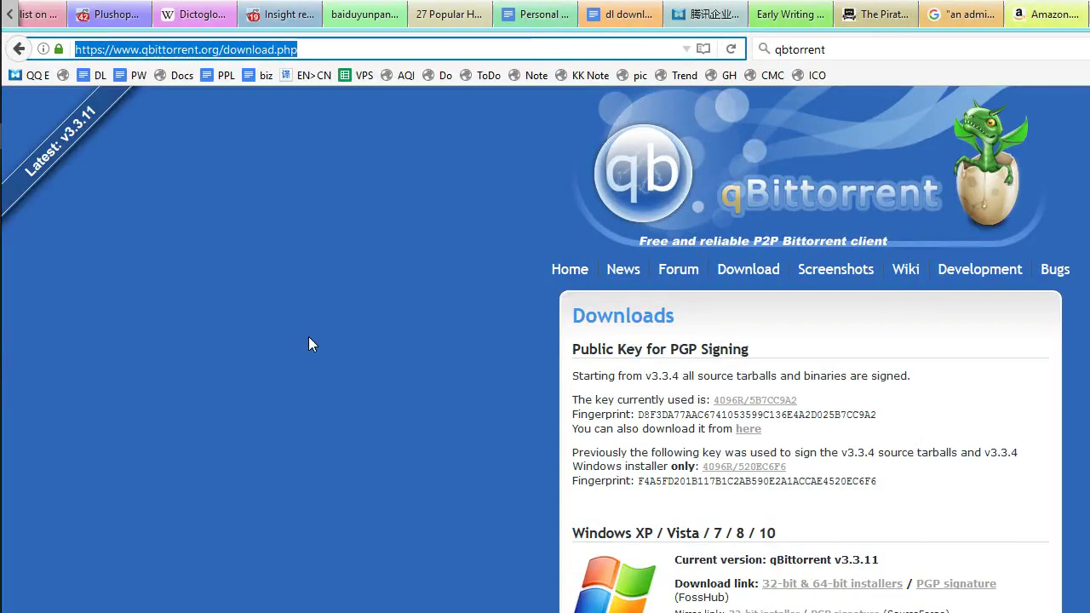
text(thepiratebay.org/)
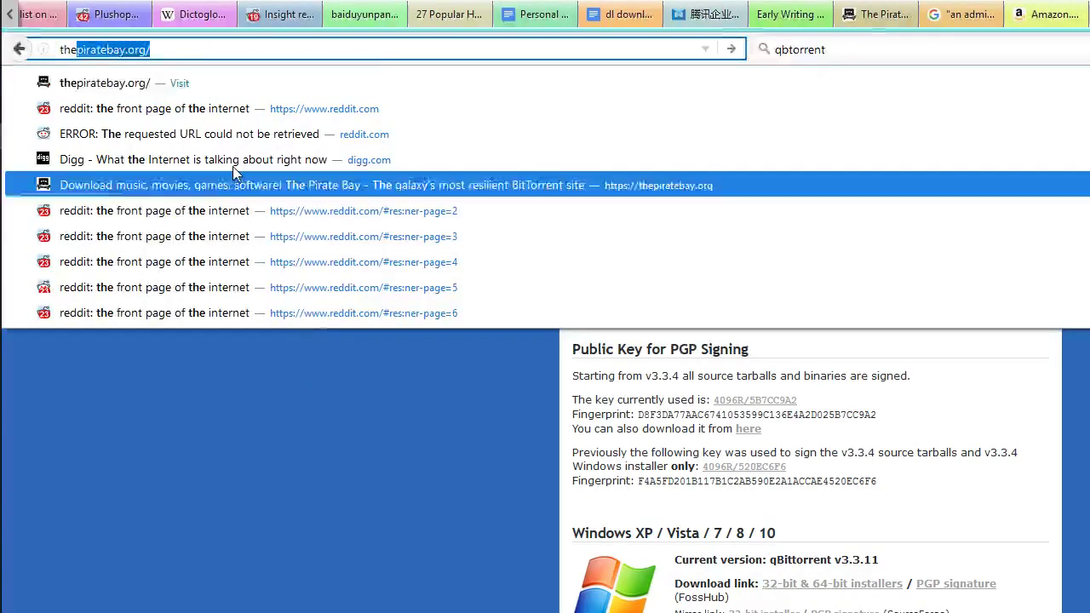
click(227, 49)
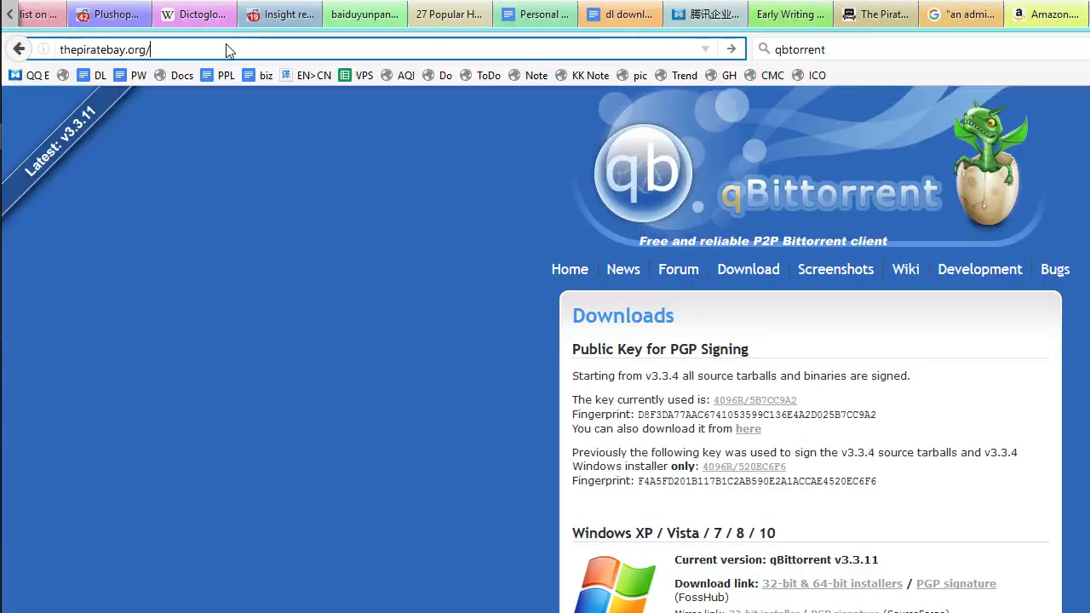
key(Return)
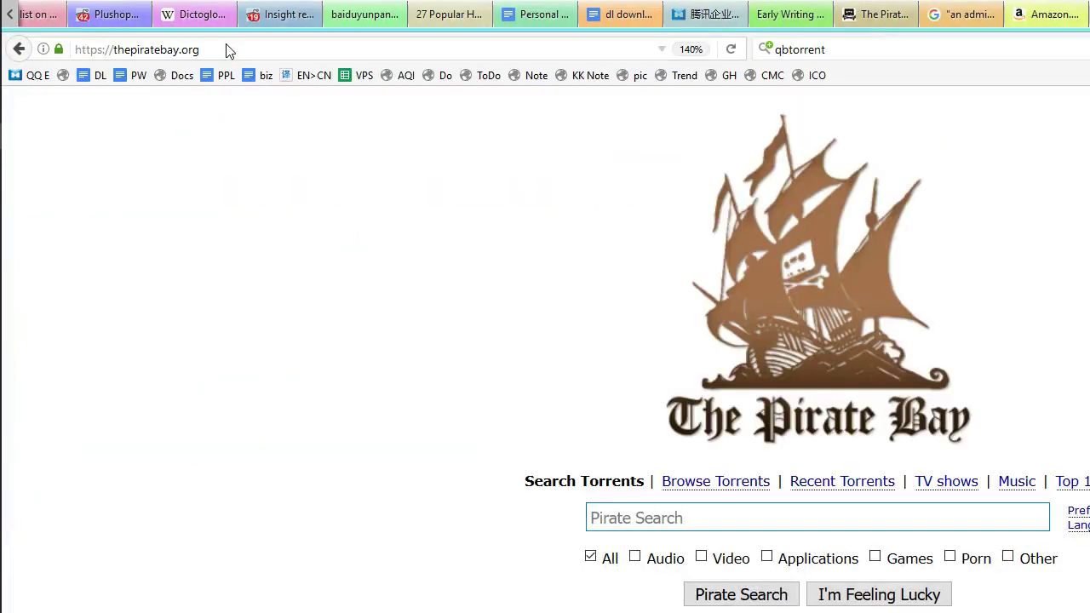
- Search The Pirate Bay for "dora the explorer" across all categories
click(720, 518)
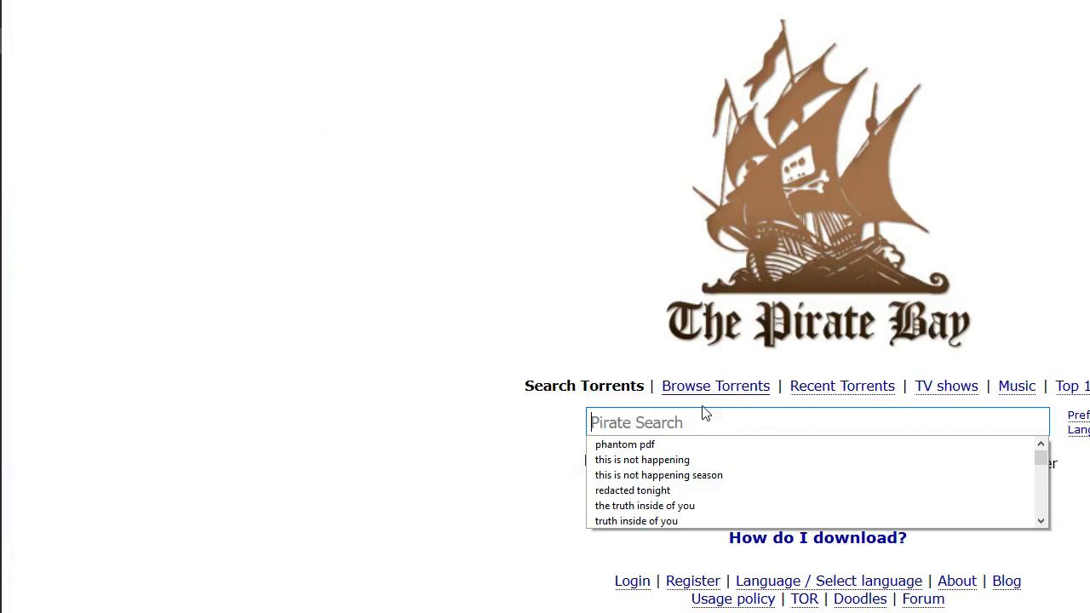
click(729, 419)
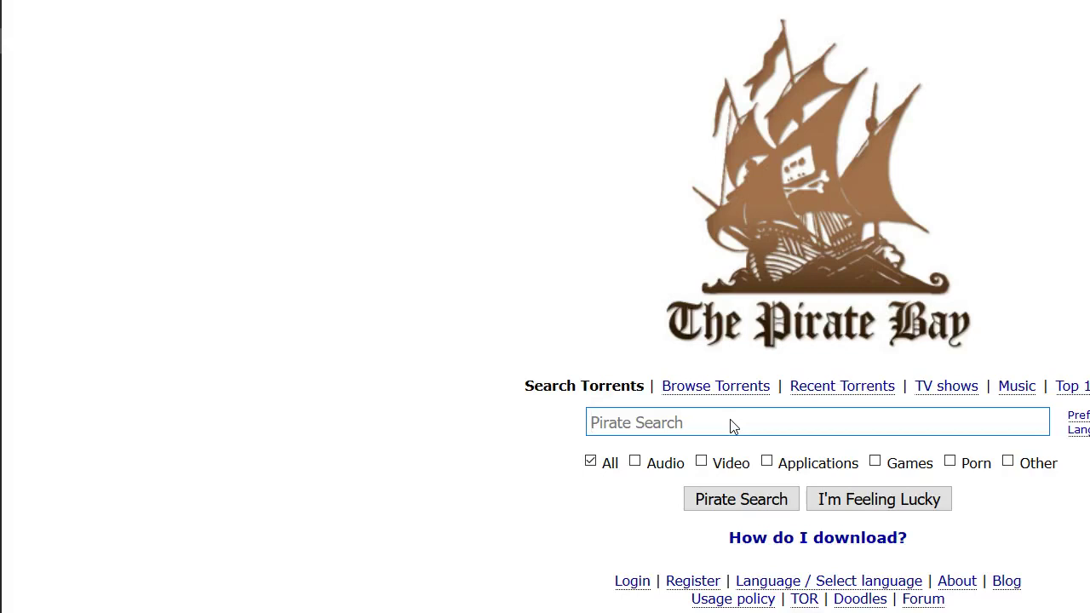
text(dora t)
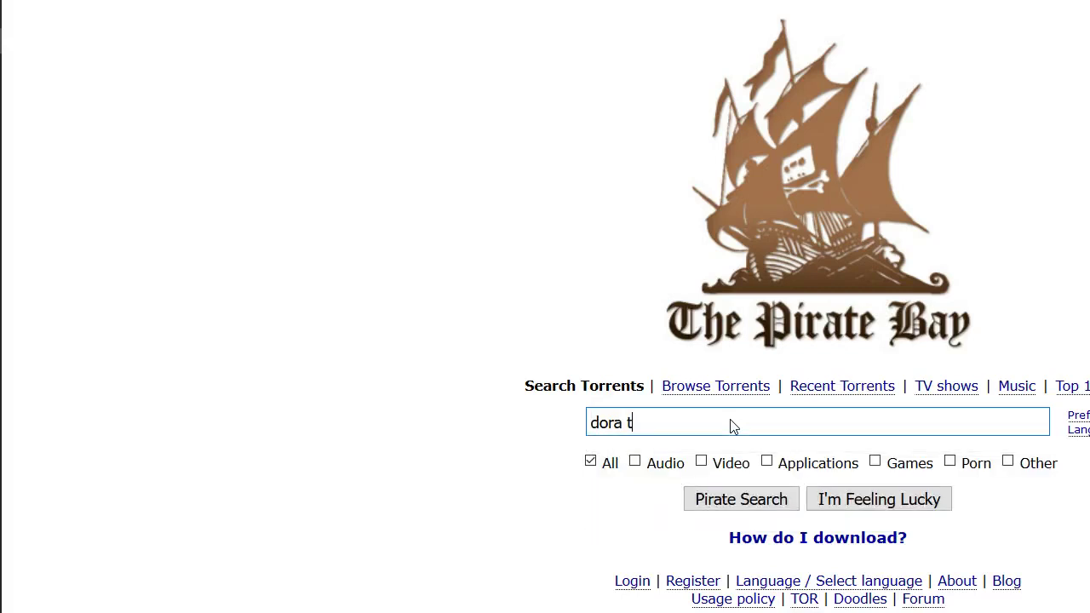
text(he explorer)
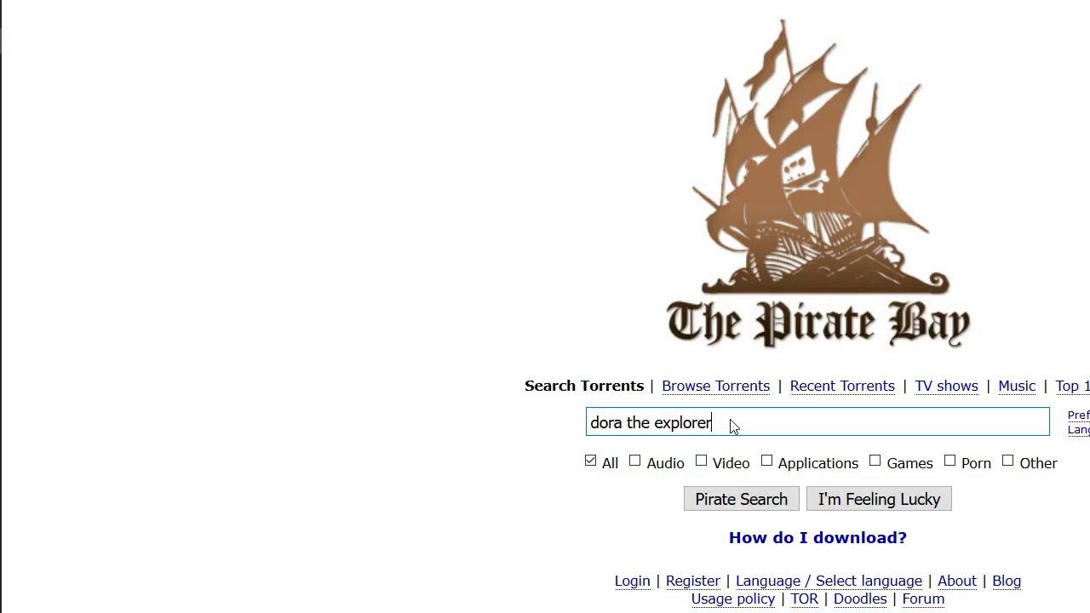
key(Return)
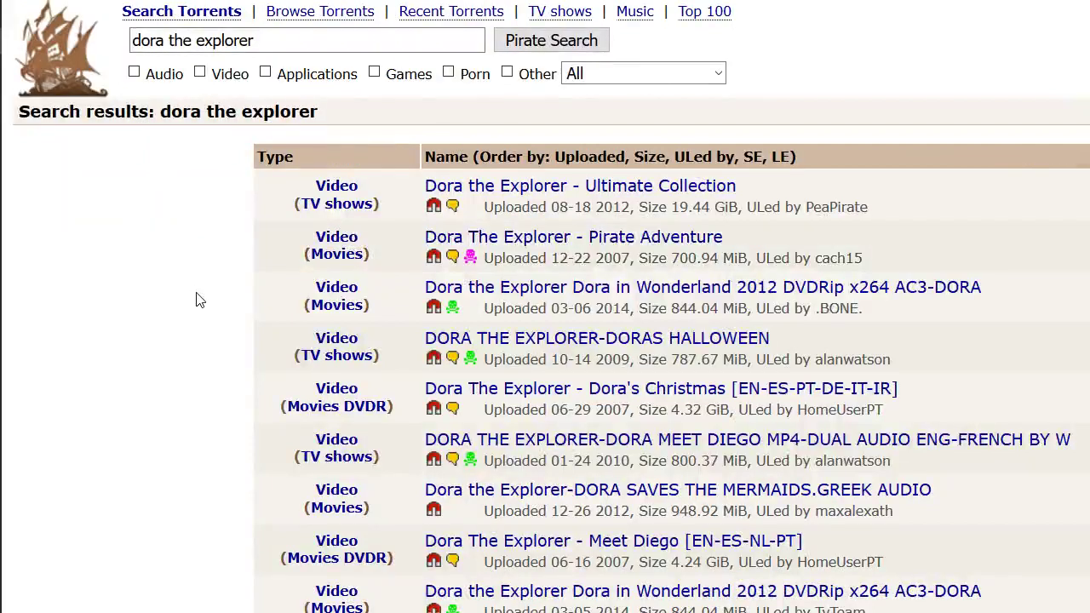
- Compare the seeders and leechers of the results and open the details of "Dora the Explorer - Ultimate Collection"
scroll(196, 299, down, 6)
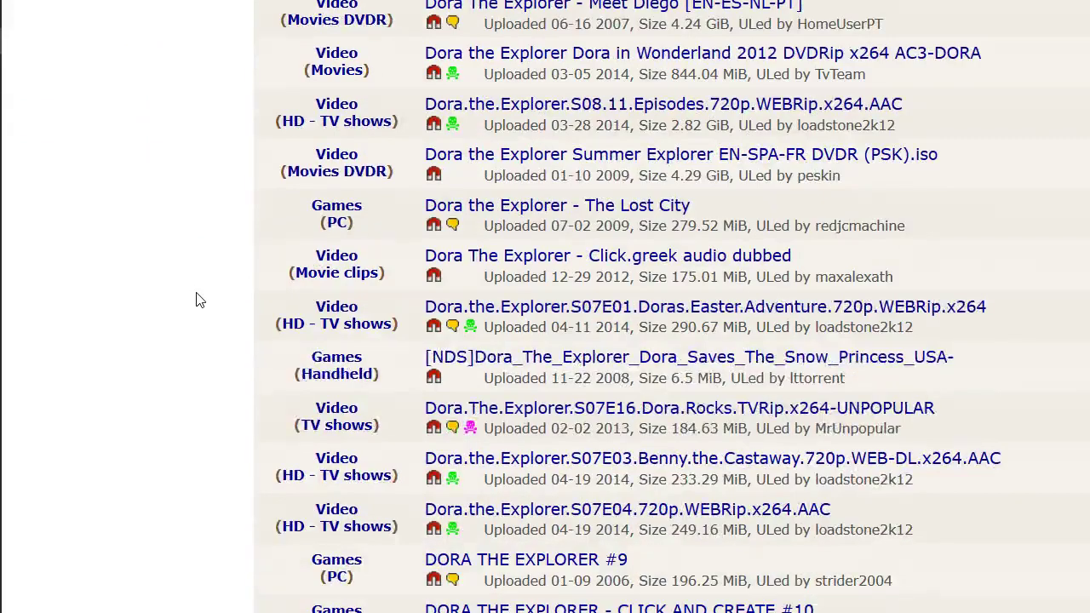
scroll(196, 300, down, 1)
scroll(196, 300, up, 7)
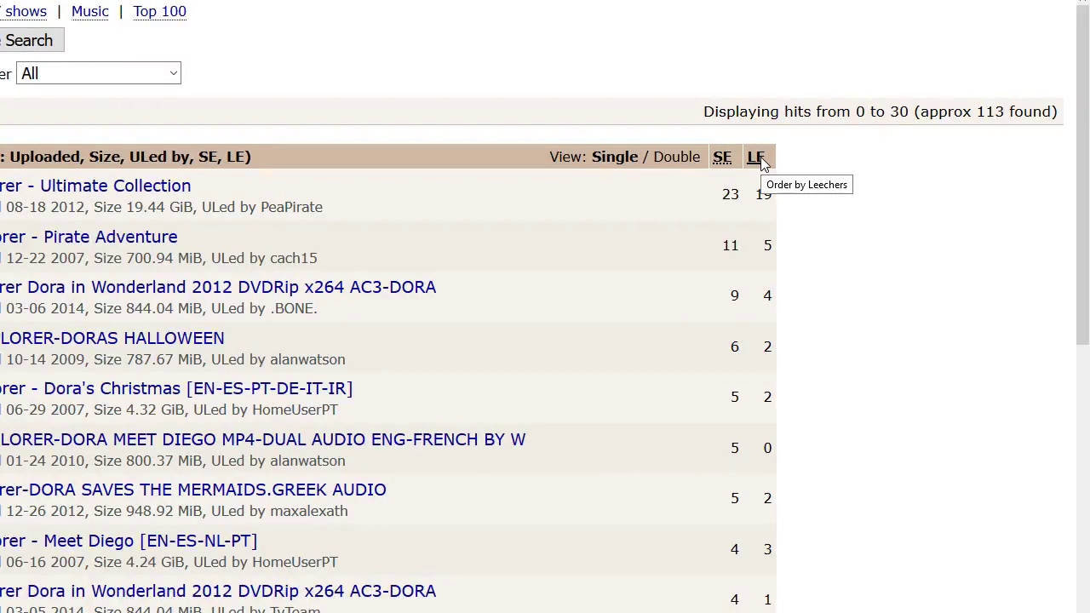
double_click(730, 194)
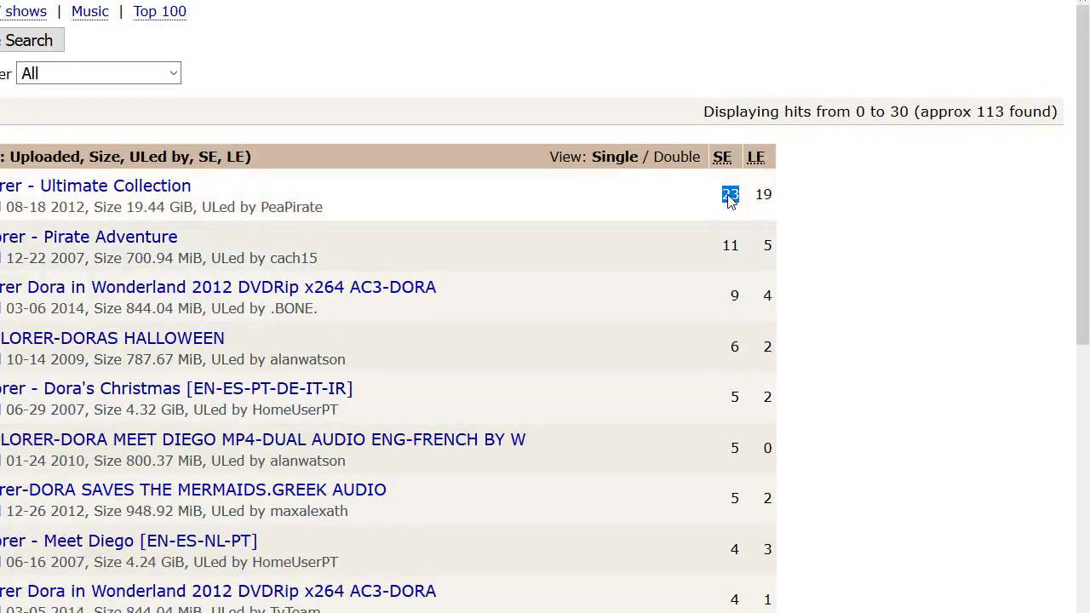
scroll(741, 255, down, 10)
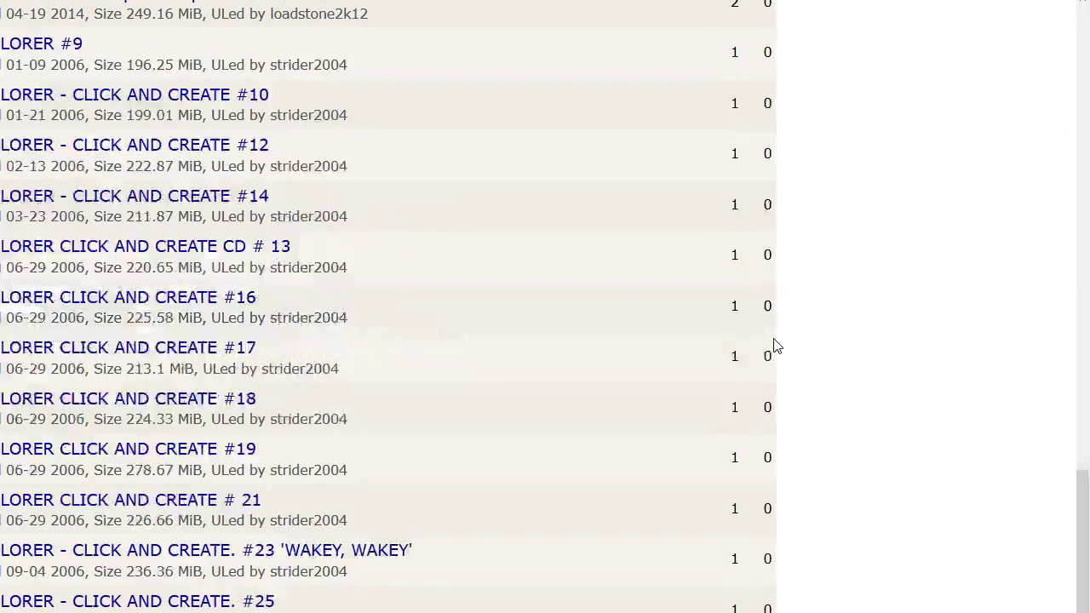
scroll(735, 438, up, 10)
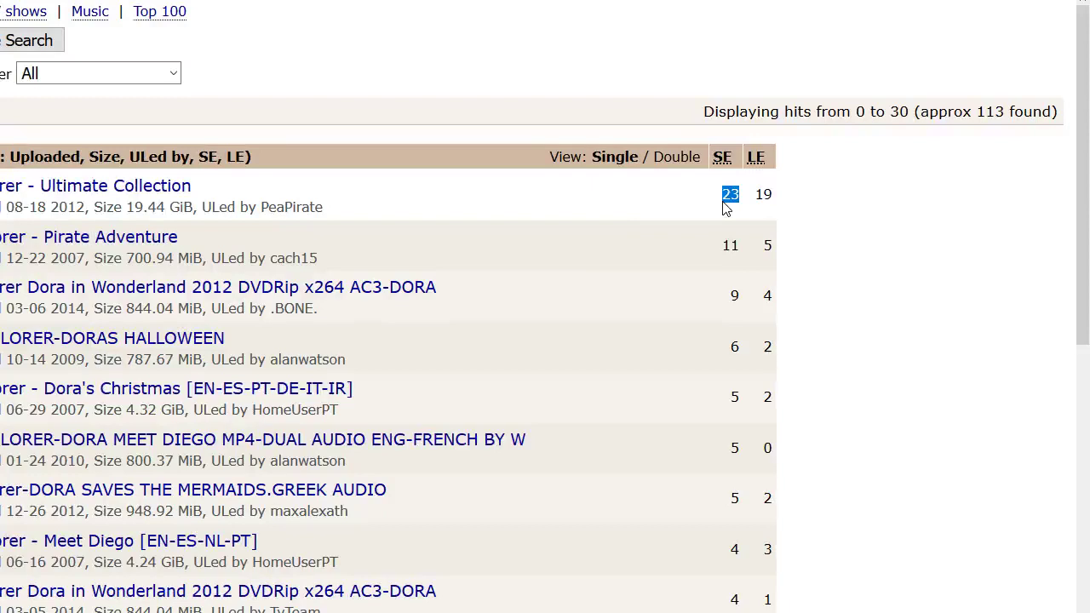
click(402, 207)
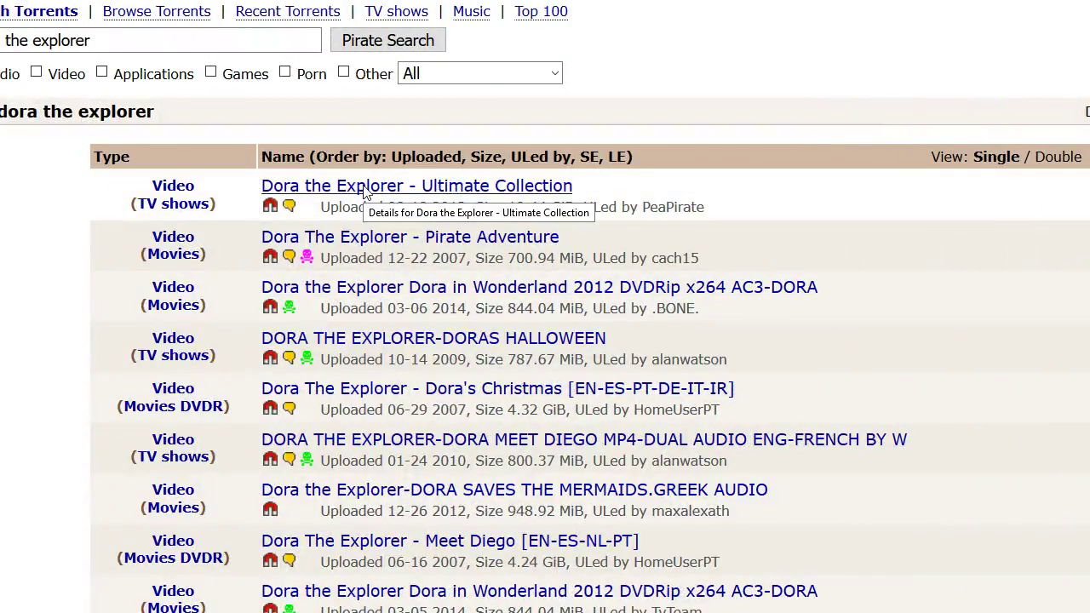
click(364, 189)
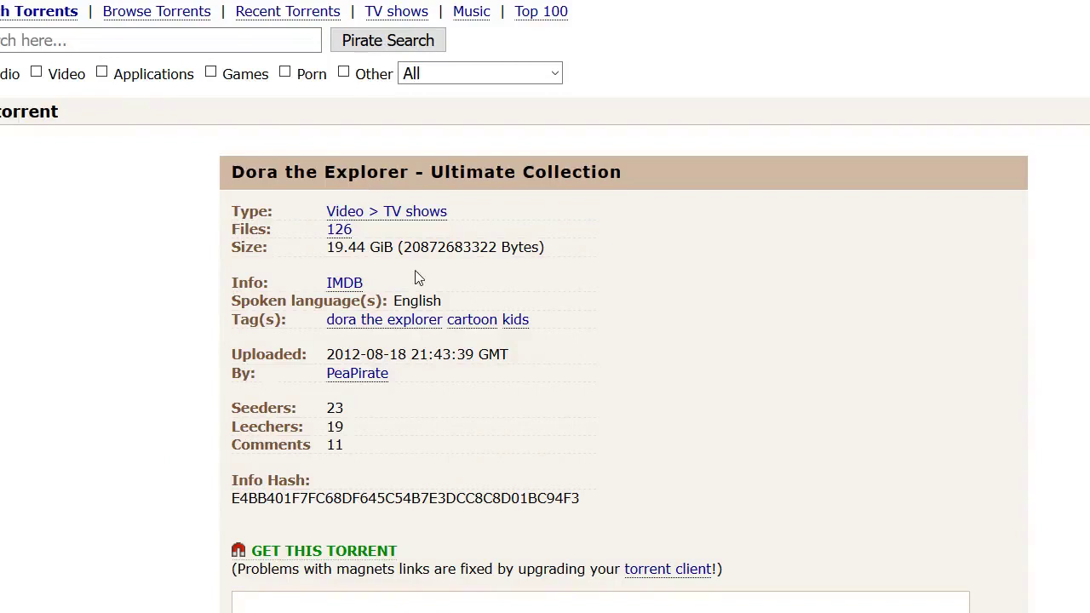
- Examine the torrent's size, seeders, description and comments on its details page
scroll(424, 396, down, 3)
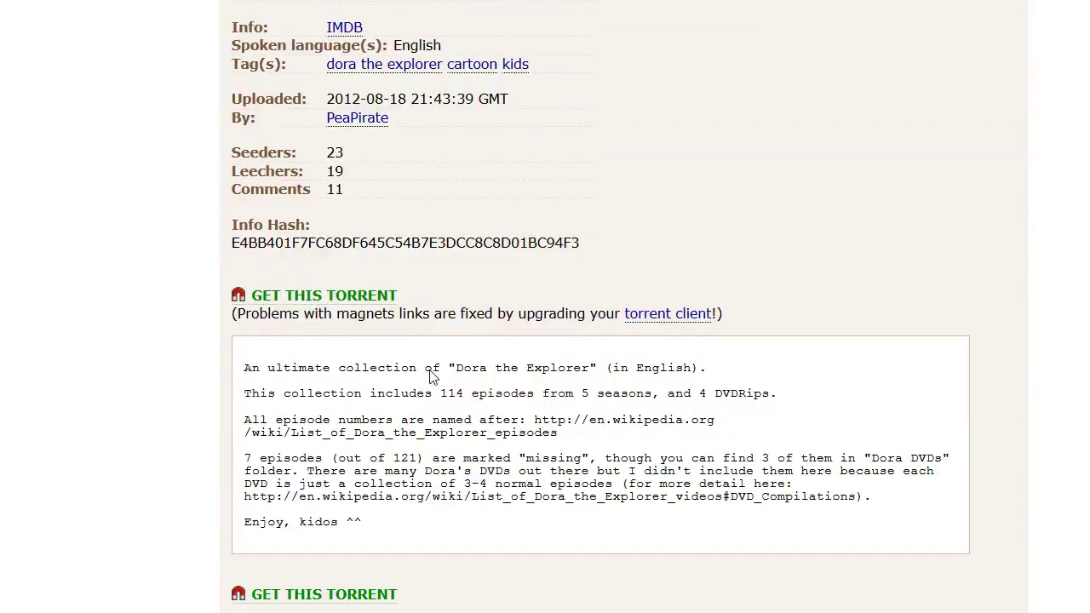
scroll(439, 407, down, 1)
drag(378, 368, 442, 438)
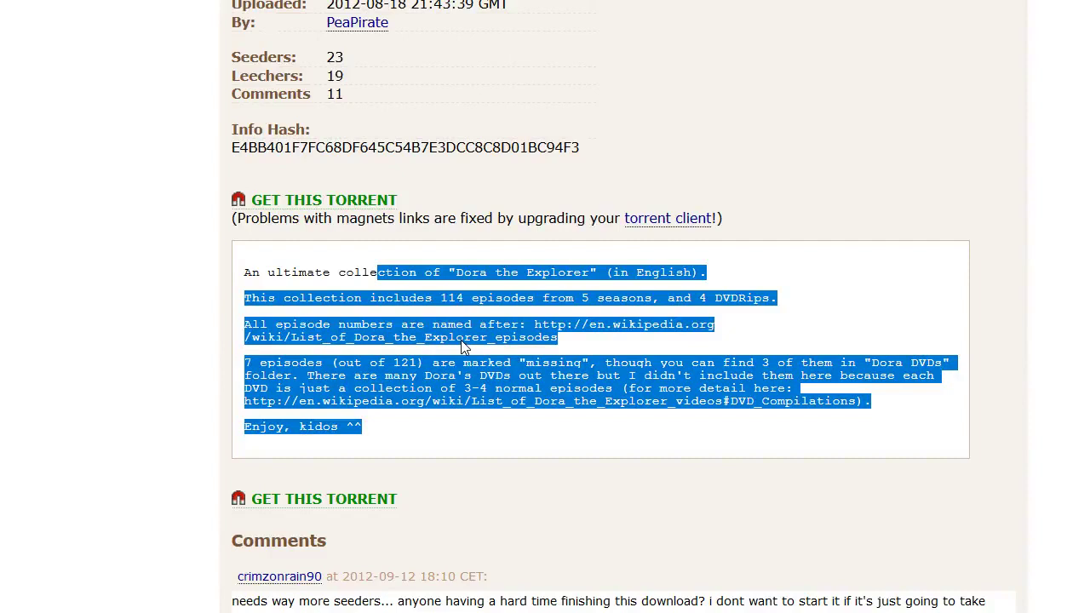
click(474, 394)
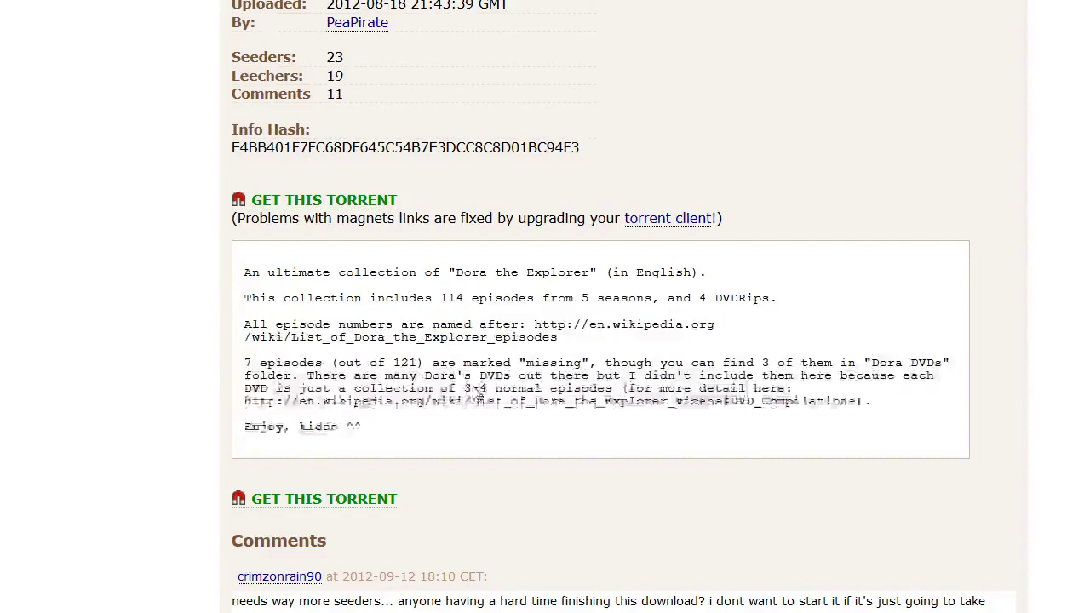
scroll(474, 394, up, 3)
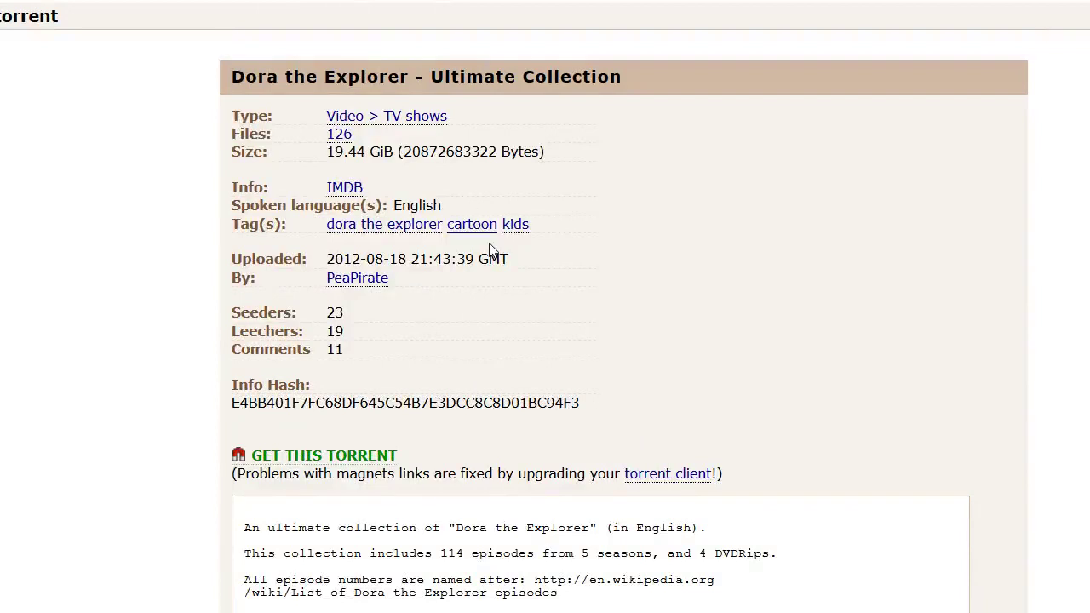
scroll(499, 251, down, 4)
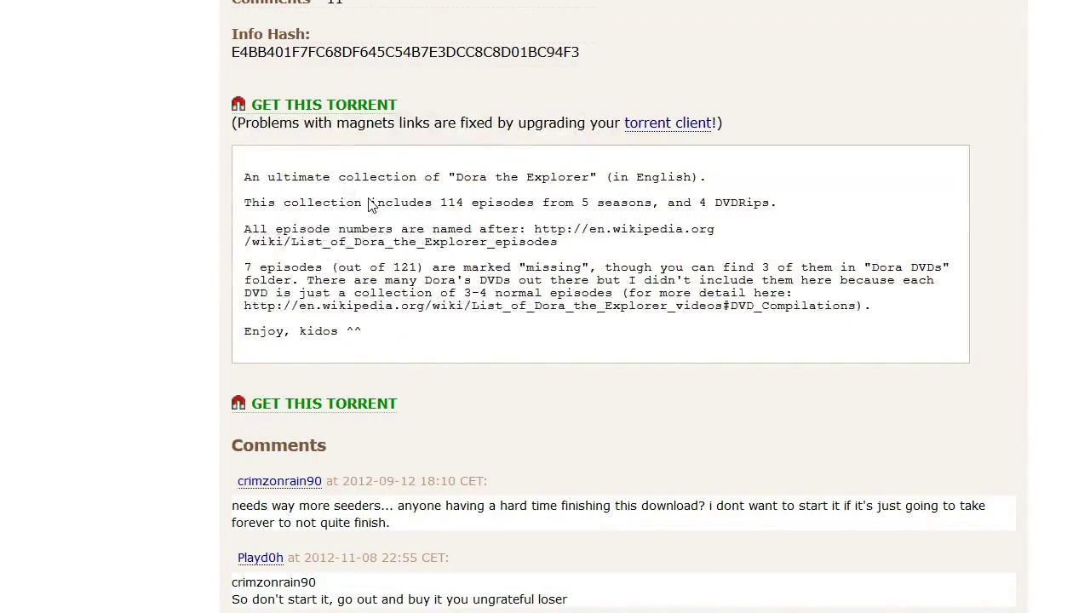
drag(342, 181, 418, 366)
click(479, 282)
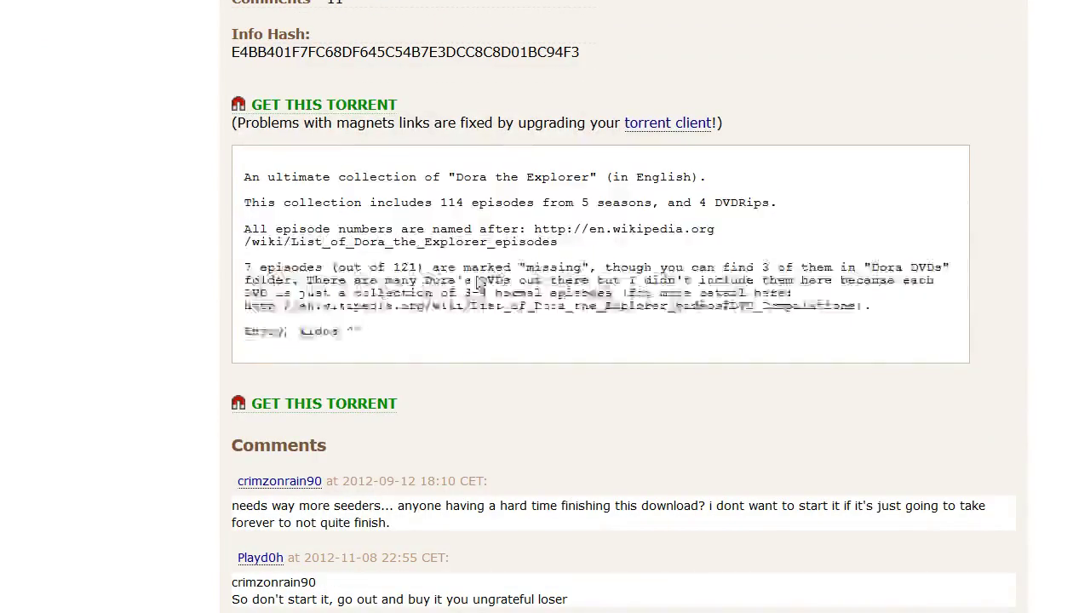
scroll(479, 279, up, 3)
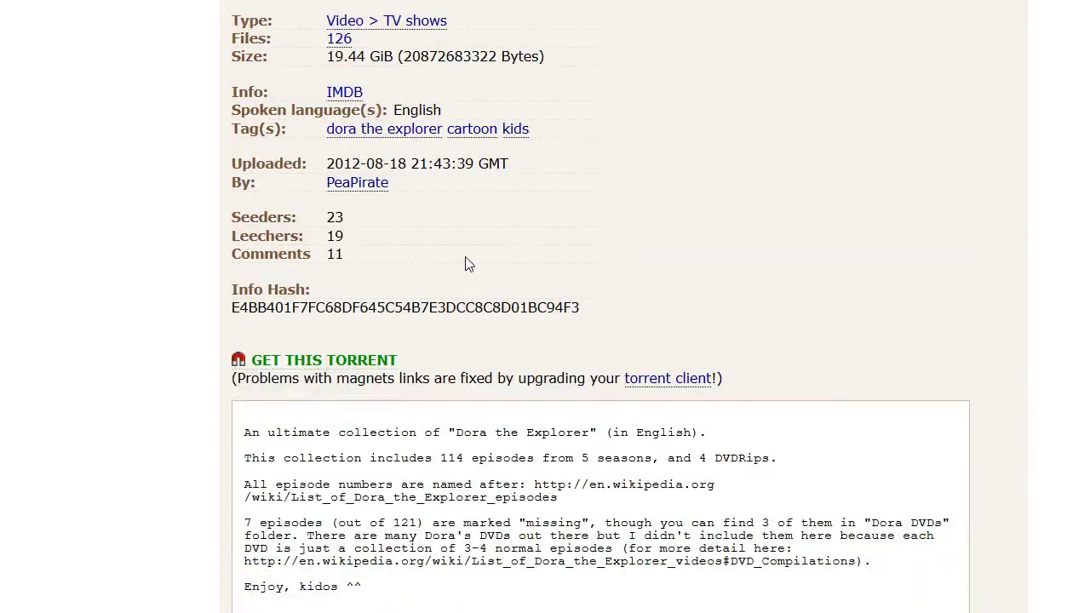
scroll(468, 263, up, 1)
- Copy the magnet link address of the "Get this torrent" link above the description
scroll(394, 392, down, 3)
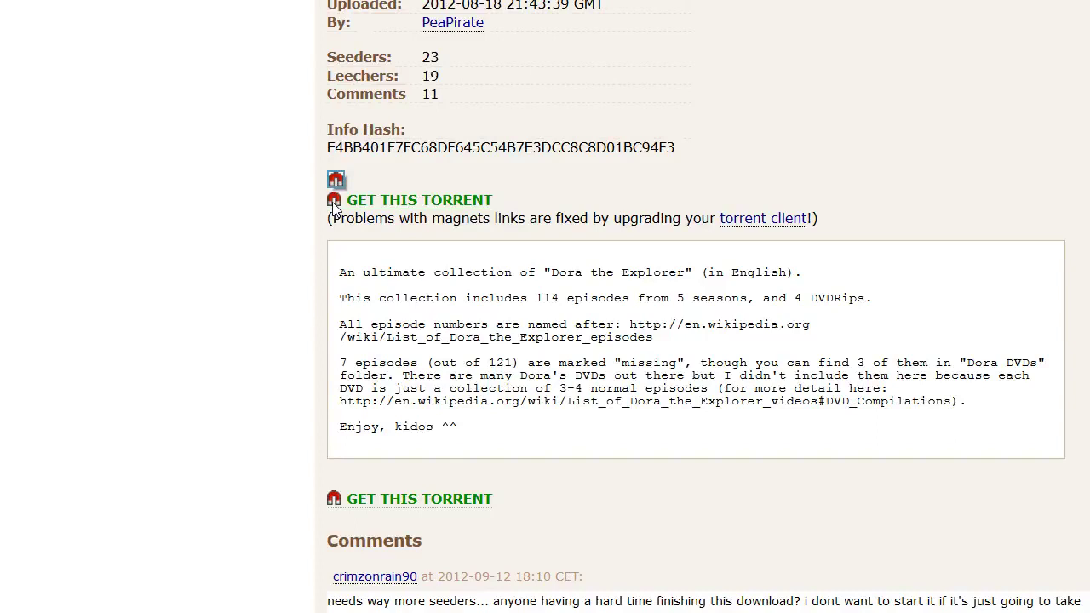
right_click(334, 209)
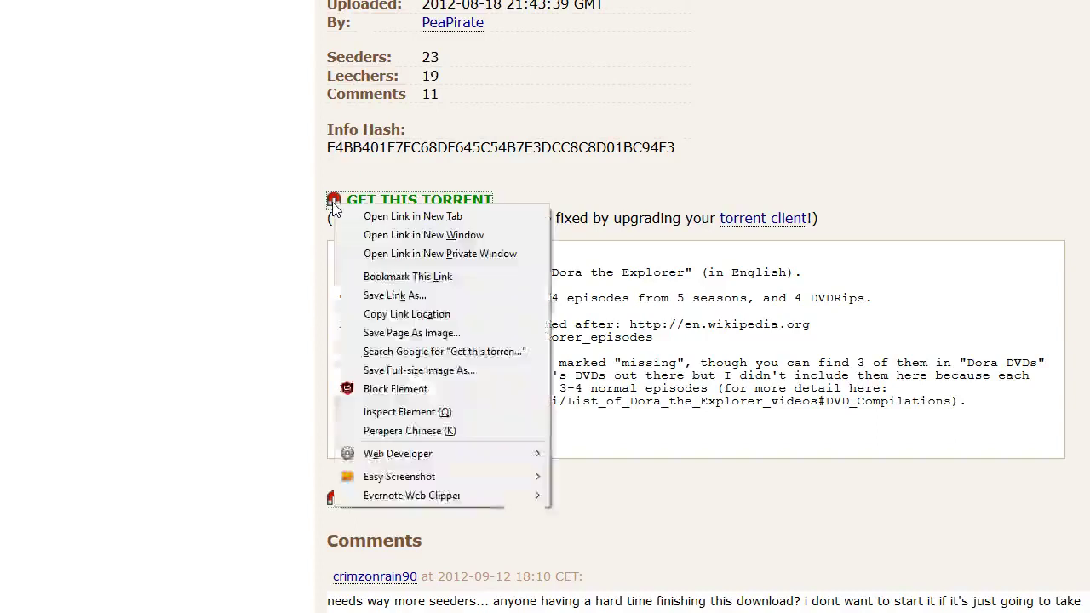
click(385, 314)
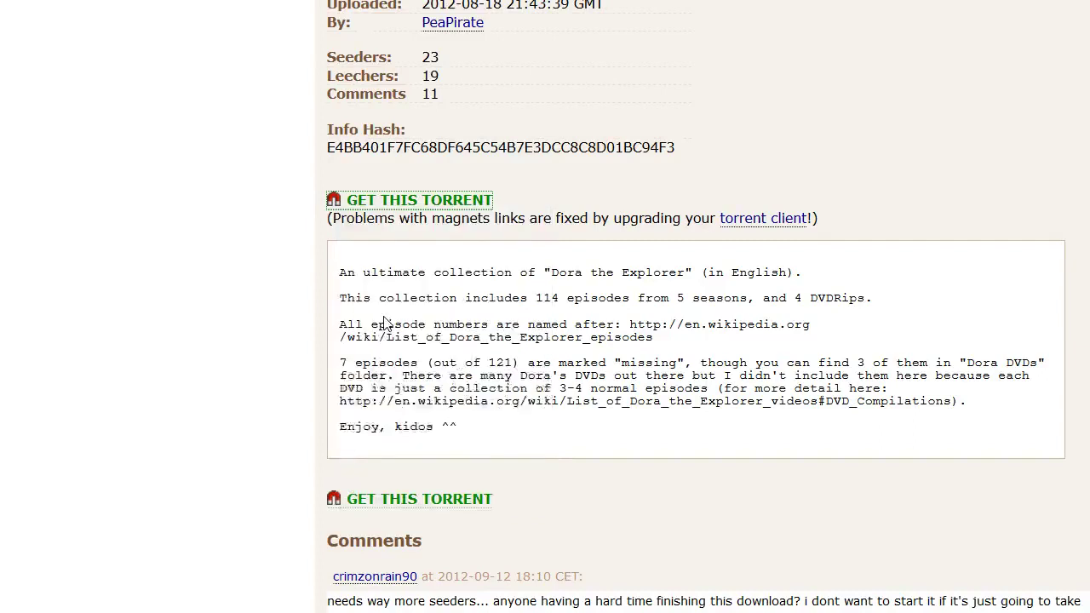
- Return to the "Get this torrent" link of the Ultimate Collection and switch to the qBittorrent window
scroll(383, 320, up, 5)
scroll(384, 316, down, 4)
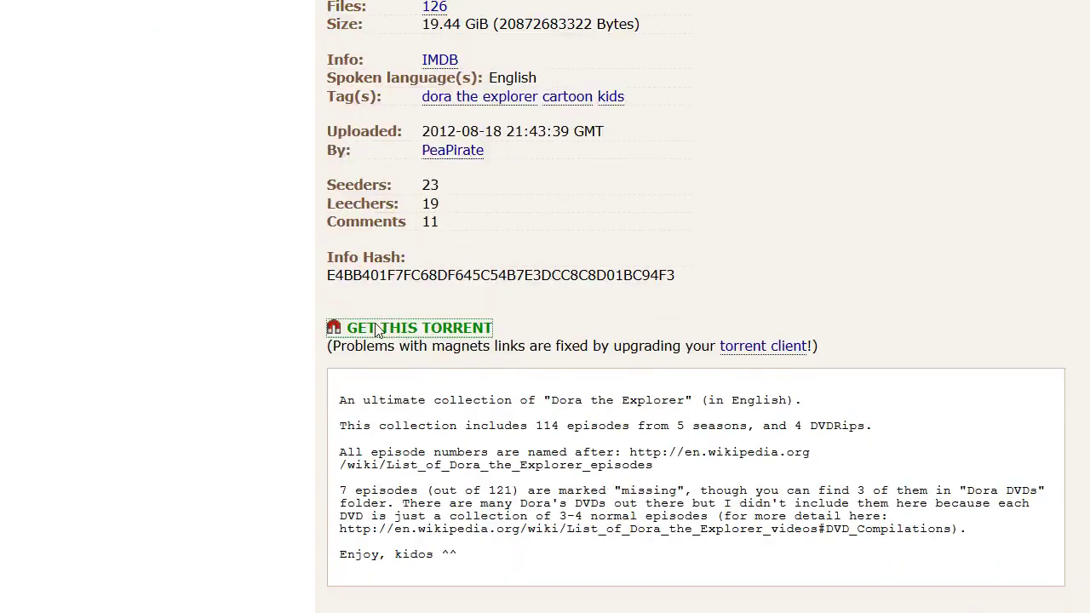
click(352, 335)
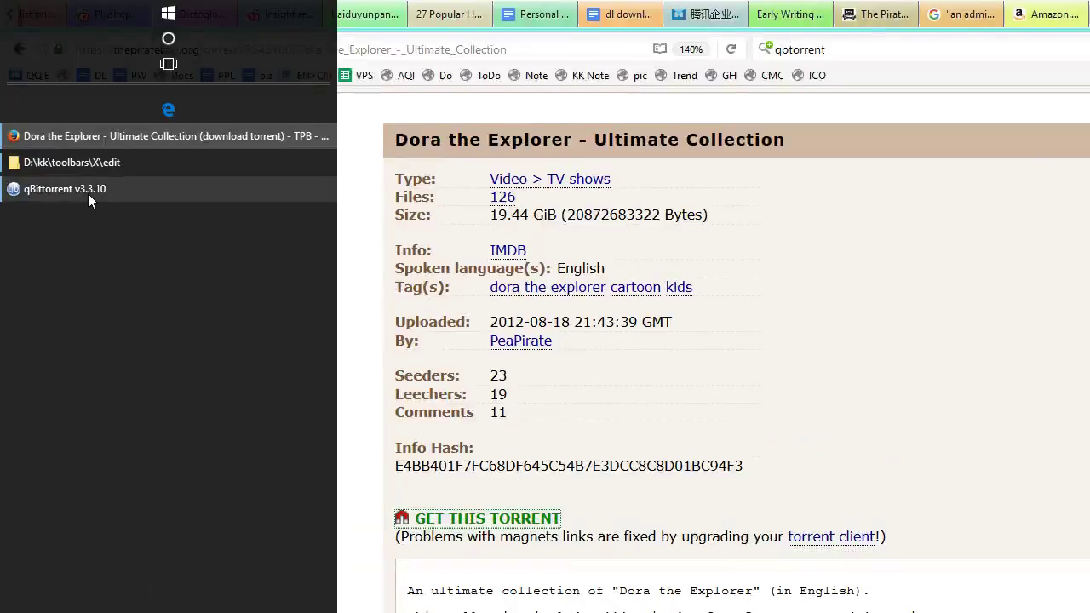
click(88, 98)
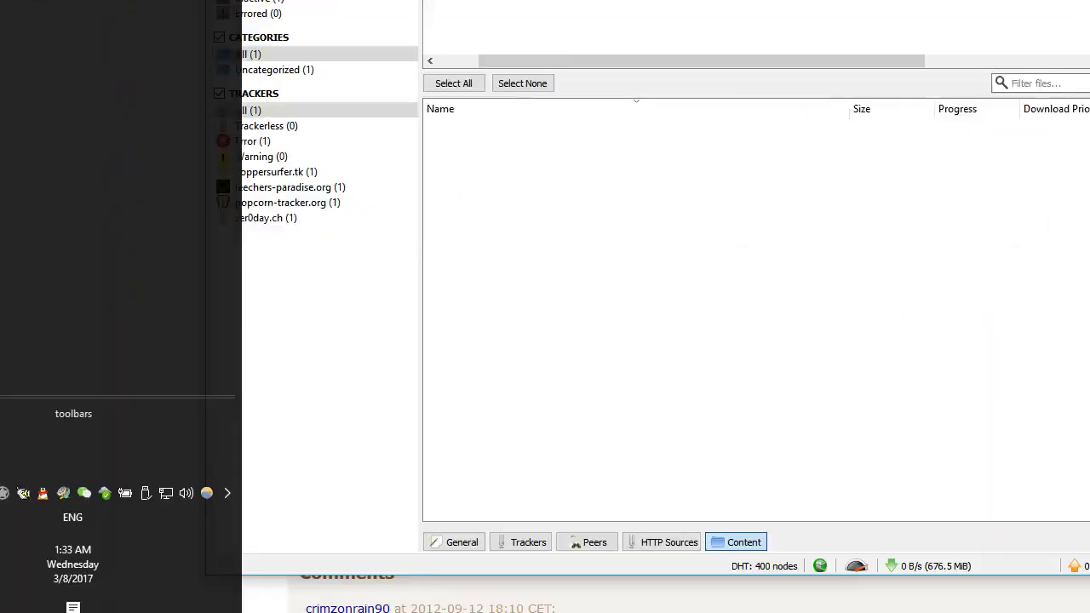
- Open the edit folder in D:\kk\toolbars\X and launch a blank Notepad document from its txt shortcut
click(15, 535)
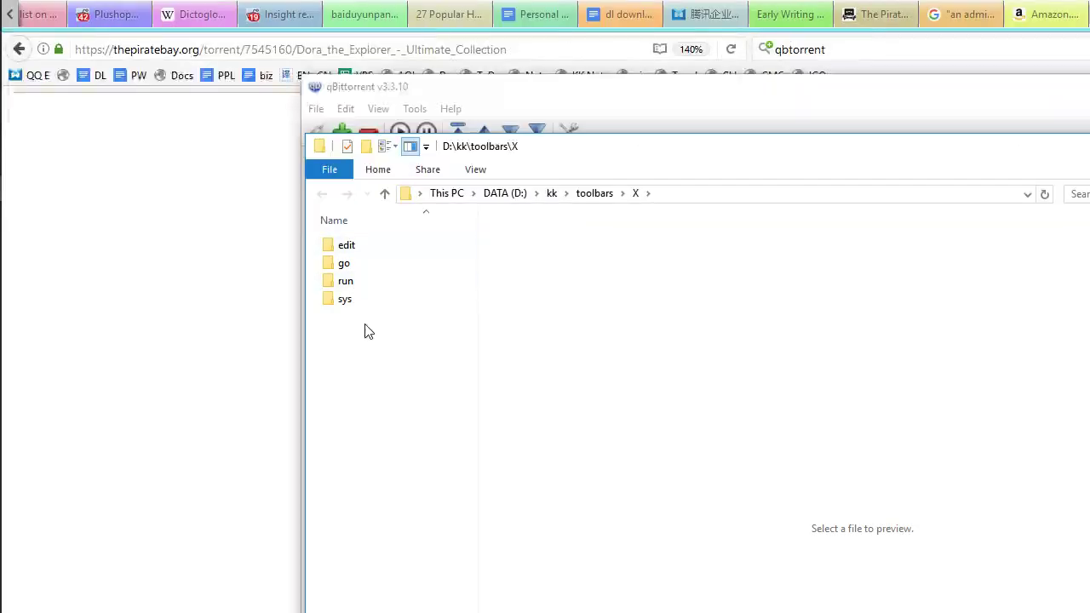
click(372, 281)
double_click(372, 248)
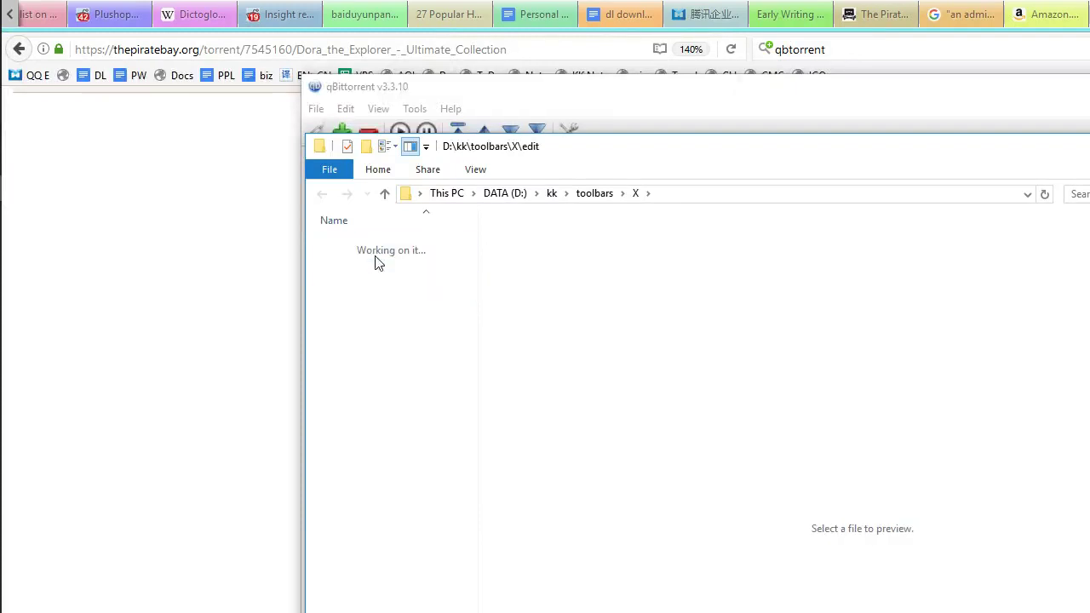
key(p)
key(s)
key(t)
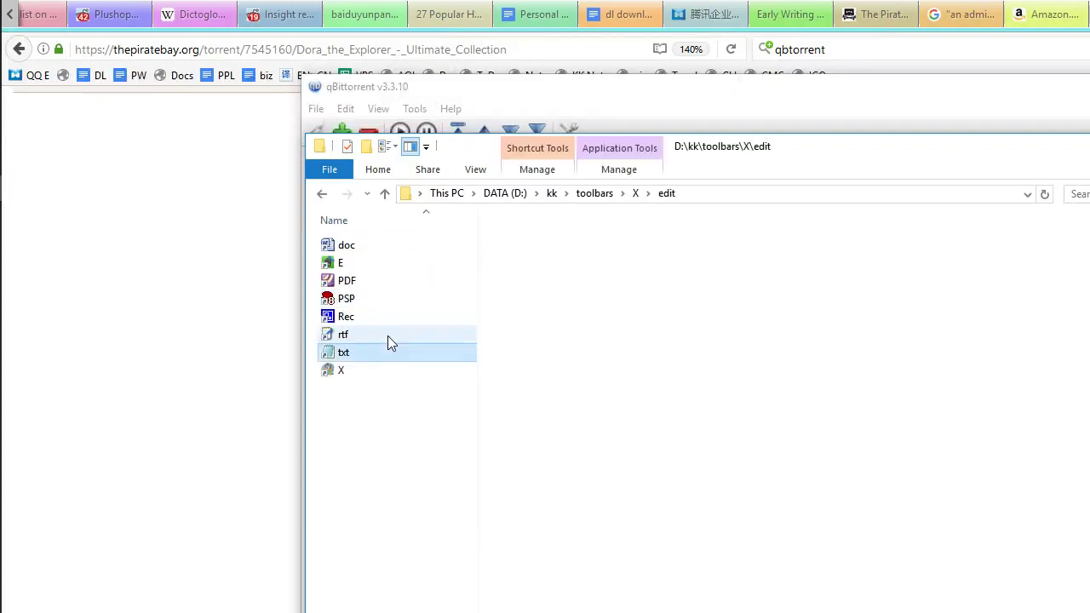
double_click(390, 356)
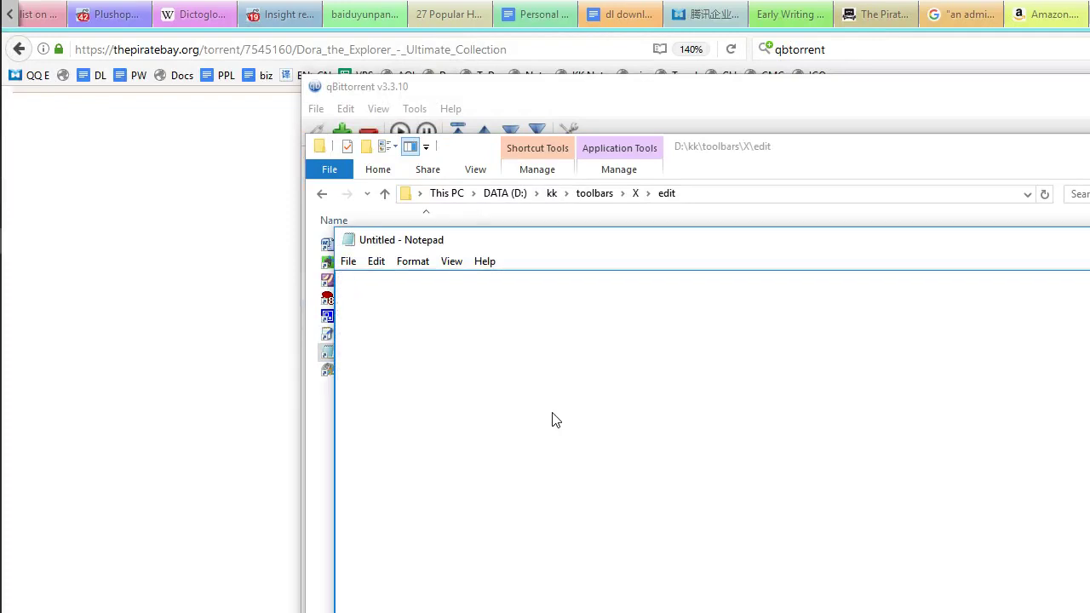
- Paste the copied magnet link into Notepad several times, discard the document without saving, and minimize the folder window
key(ctrl+v)
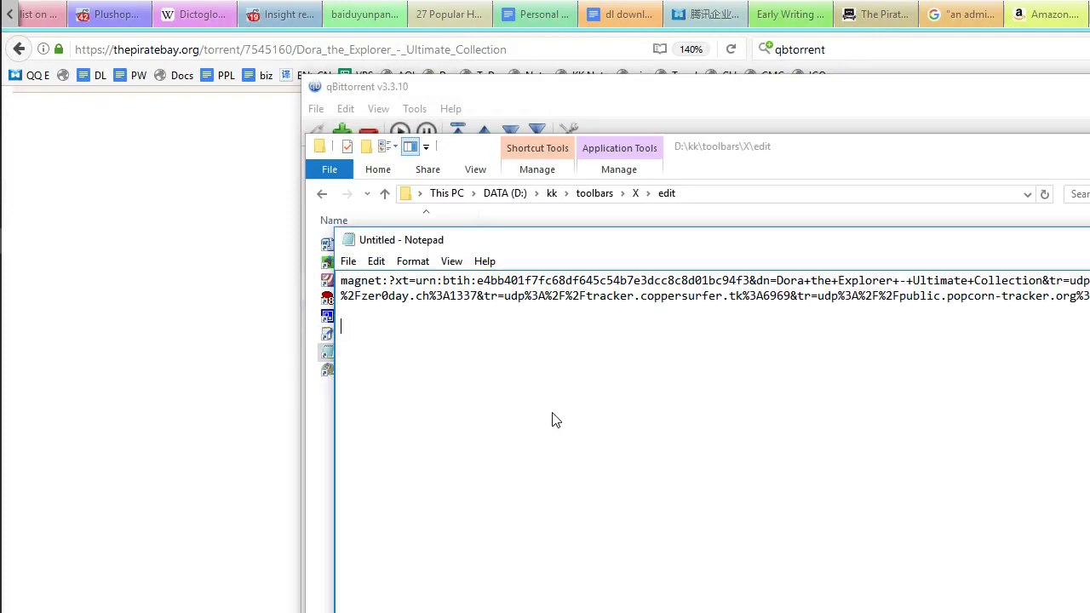
key(ctrl+v)
key(ctrl+v)
key(Return)
key(Return)
key(ctrl+v)
click(1051, 239)
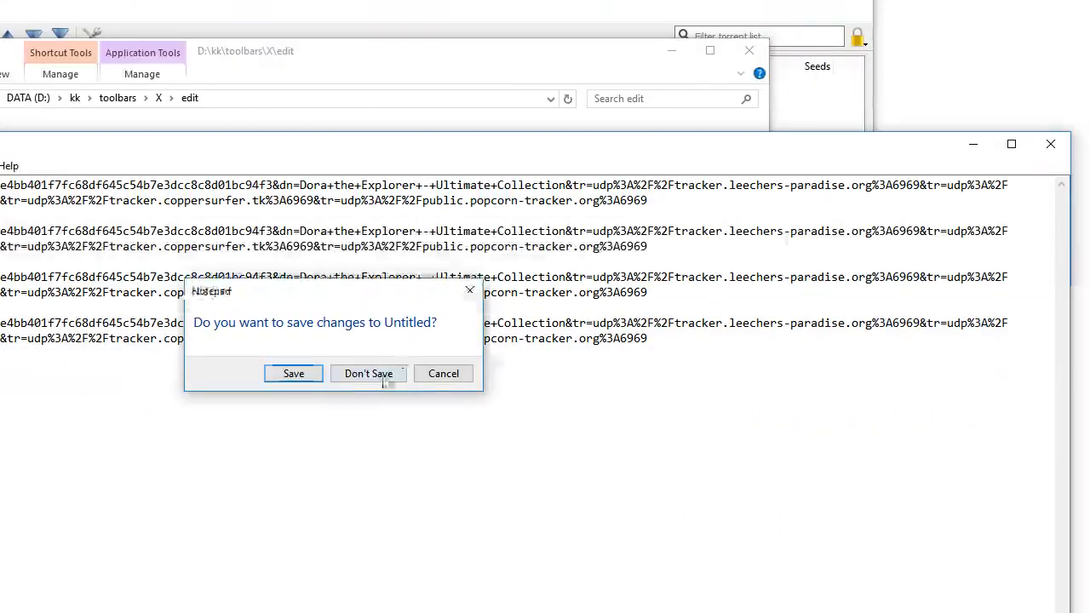
click(369, 374)
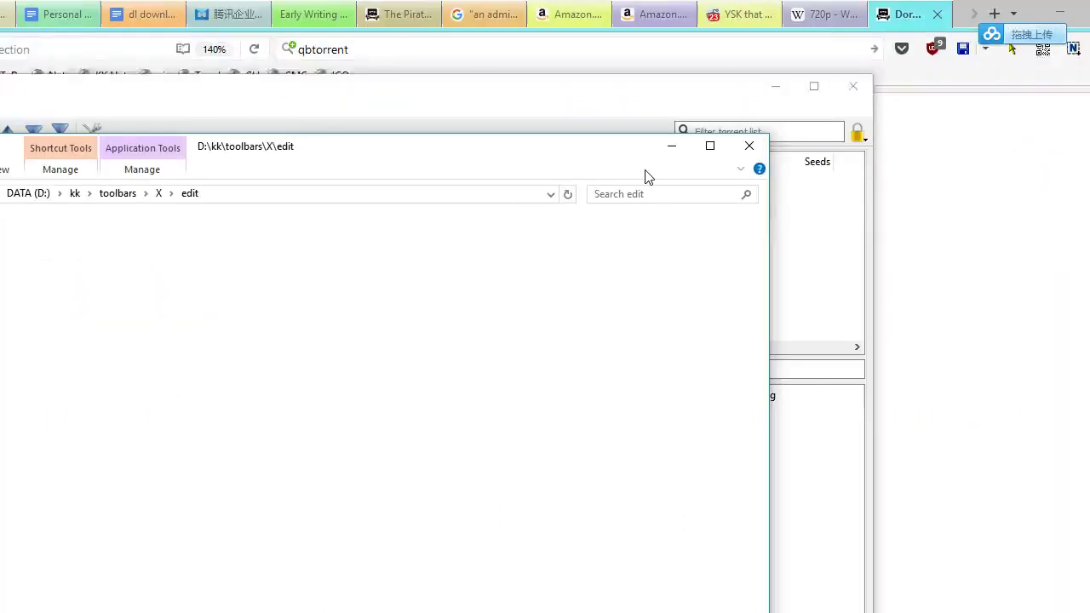
click(671, 50)
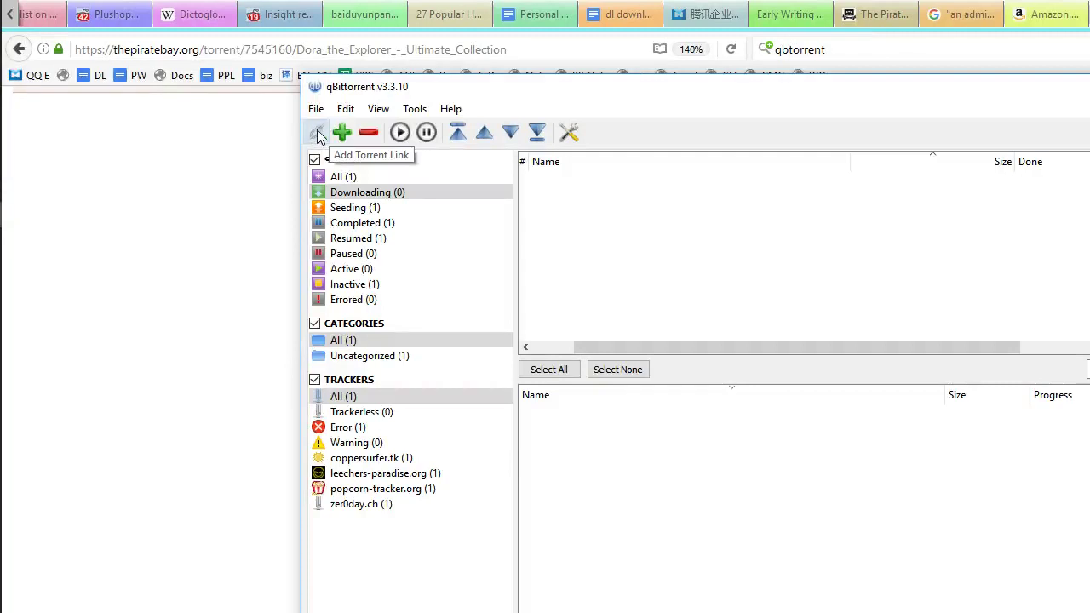
- Add the copied magnet link for "Dora the Explorer - Ultimate Collection" as a torrent link and start its download
click(316, 133)
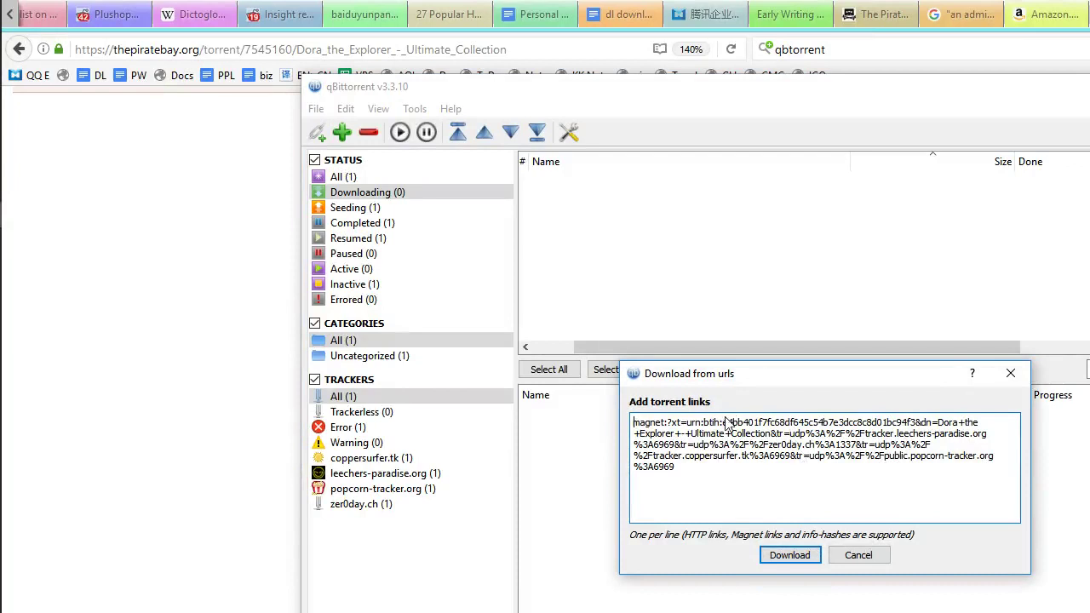
drag(771, 381, 690, 287)
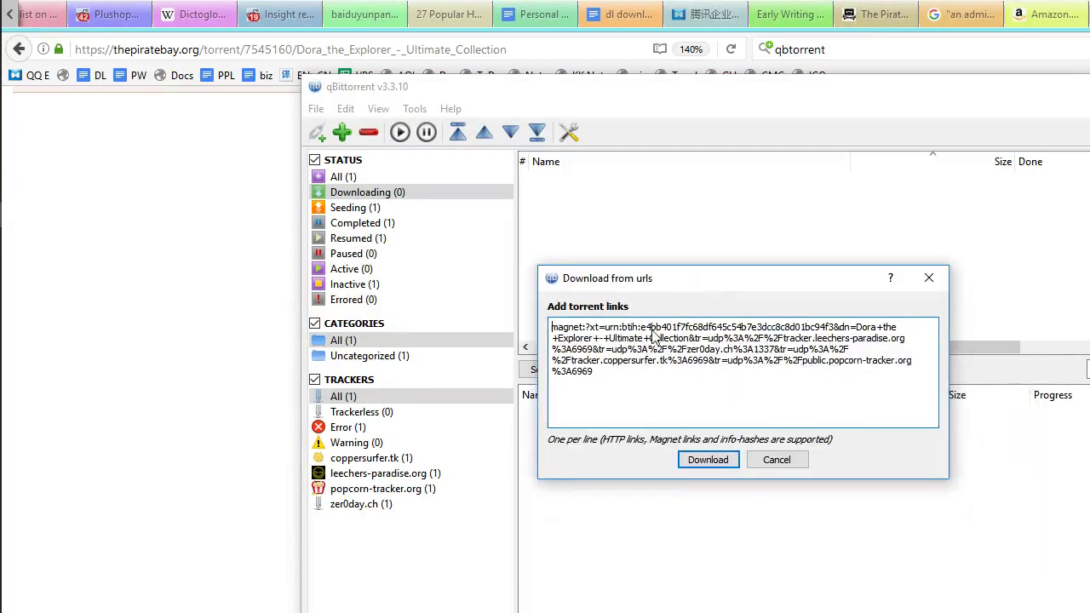
drag(645, 375, 530, 318)
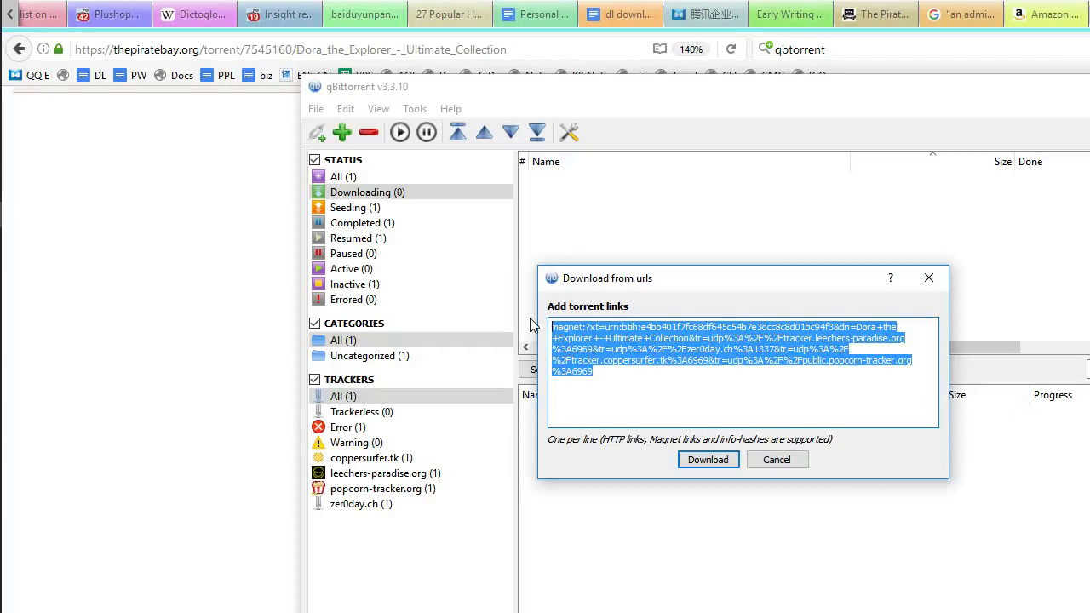
click(625, 381)
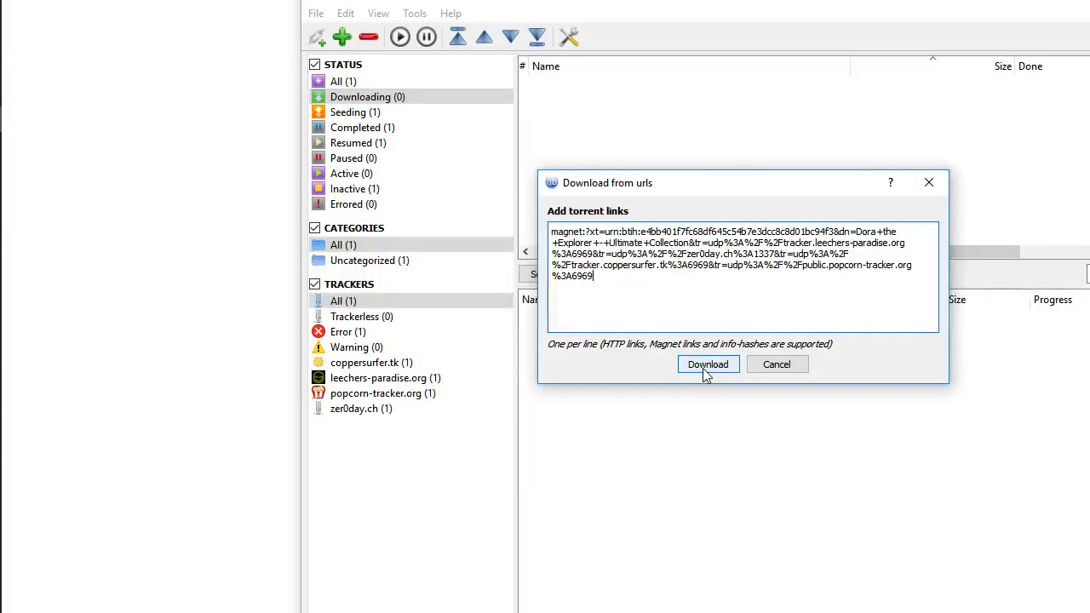
click(707, 367)
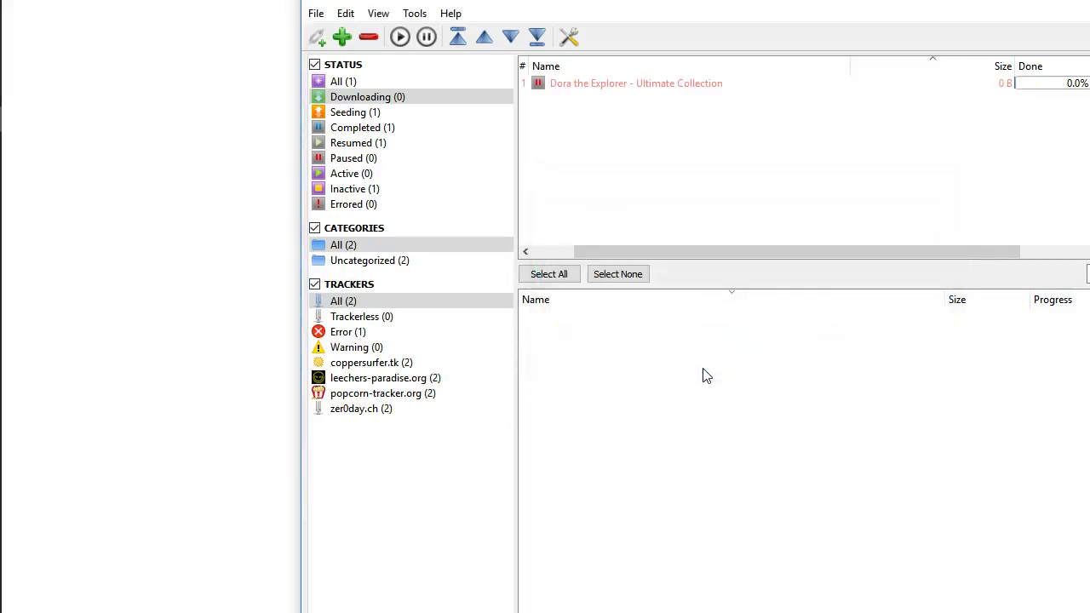
- Show the Dora the Explorer torrent's contents and exclude Seasons 1 to 4, Dora DVDs and the Demonoid text file from the download
click(704, 181)
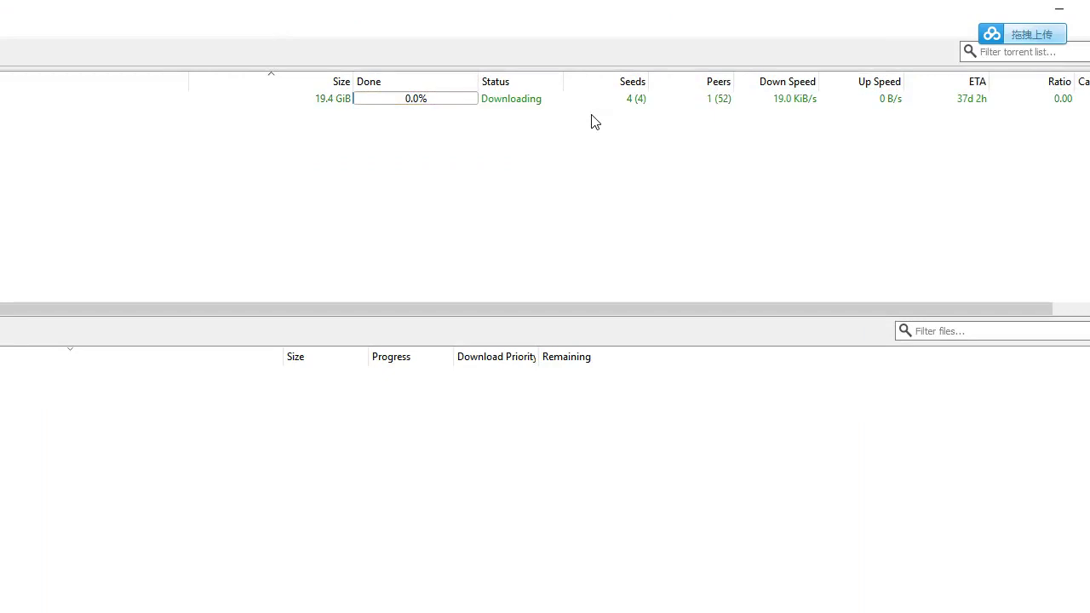
click(619, 101)
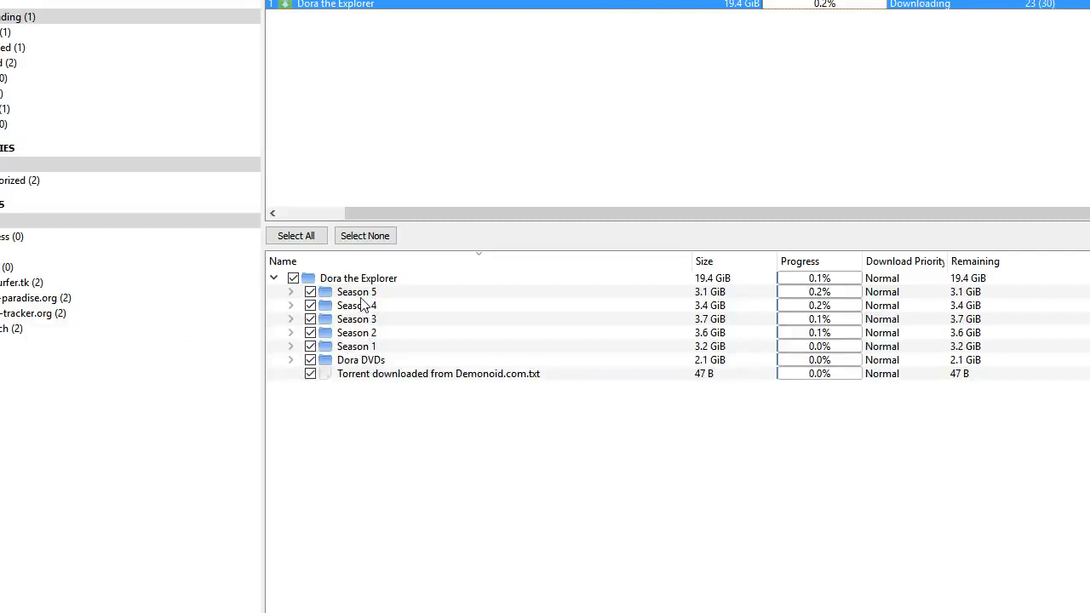
click(309, 308)
click(310, 320)
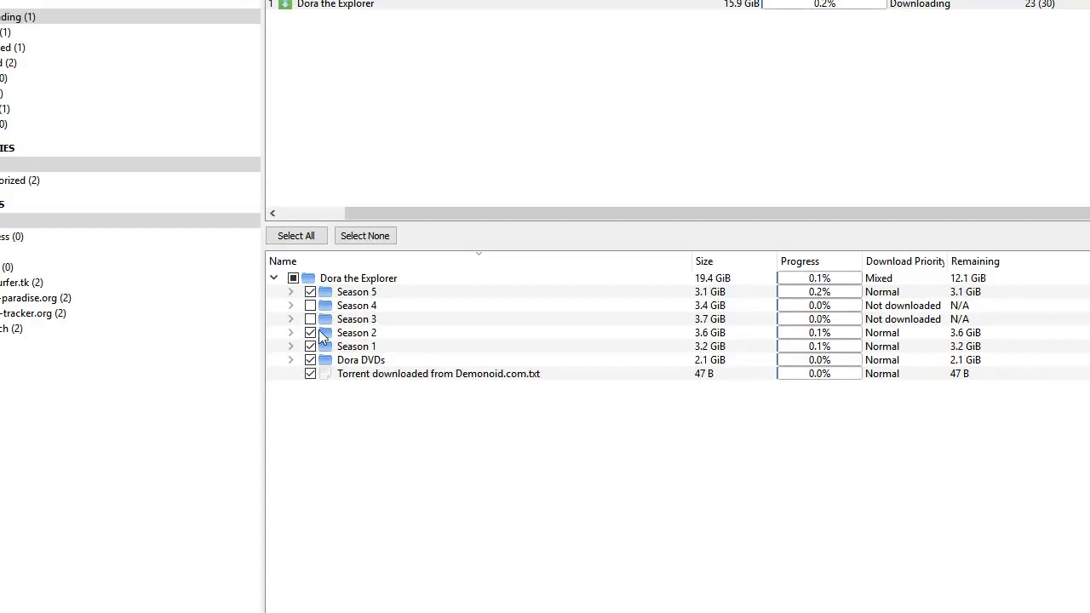
click(310, 333)
click(310, 347)
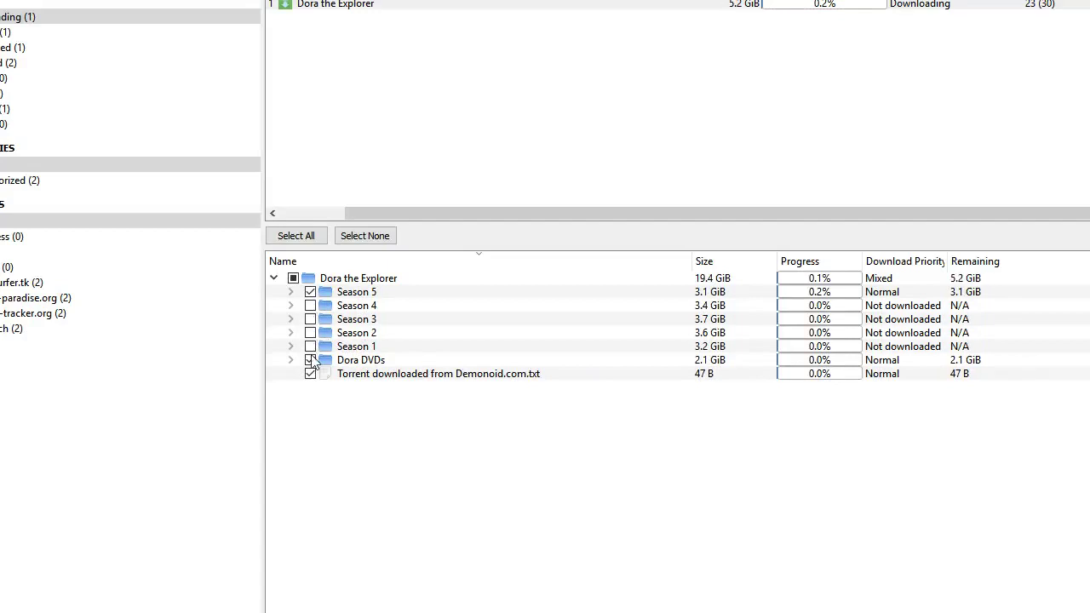
click(310, 363)
click(312, 375)
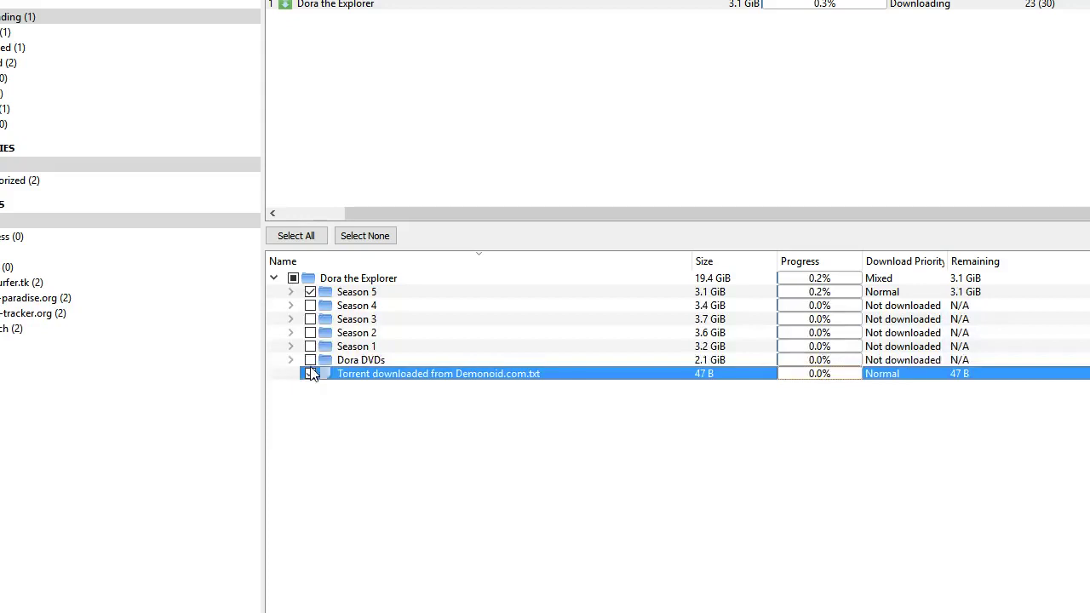
click(312, 374)
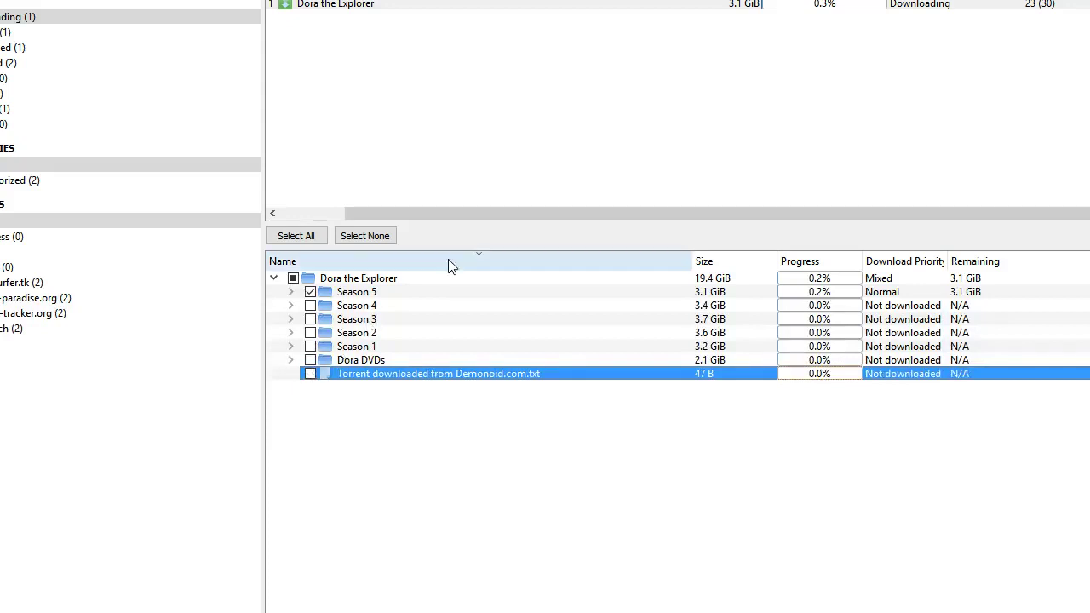
- Compare the download progress of the Dora the Explorer torrent with that of its Season 5 folder
click(380, 294)
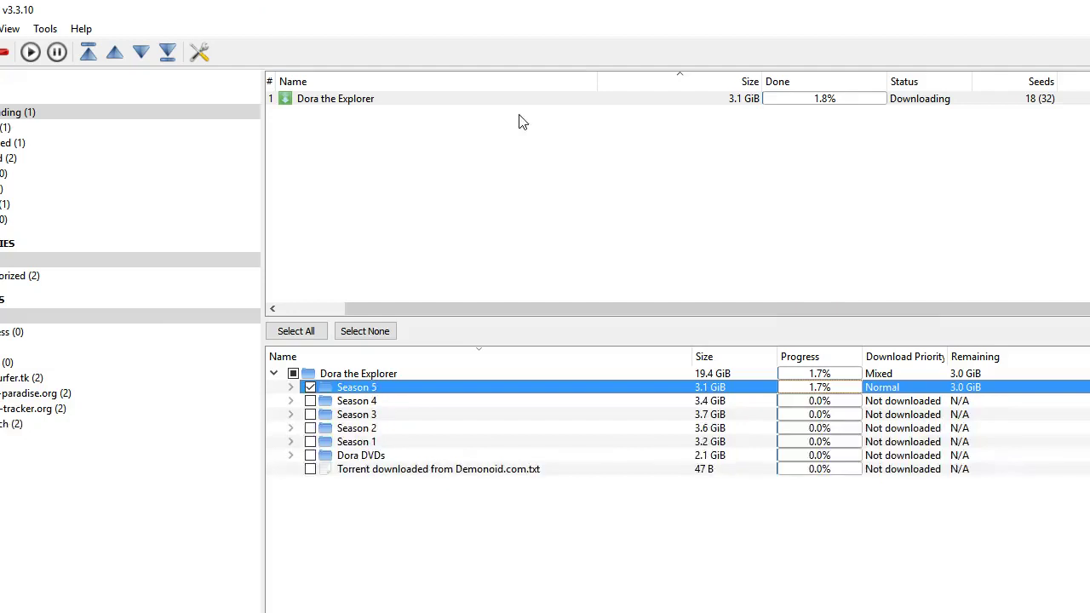
click(501, 6)
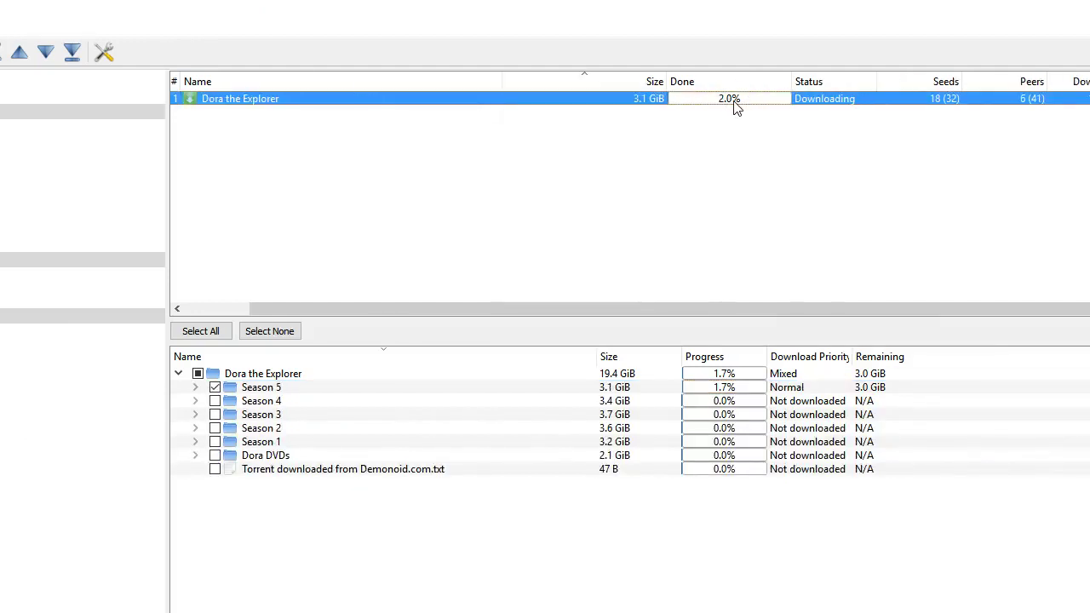
click(360, 401)
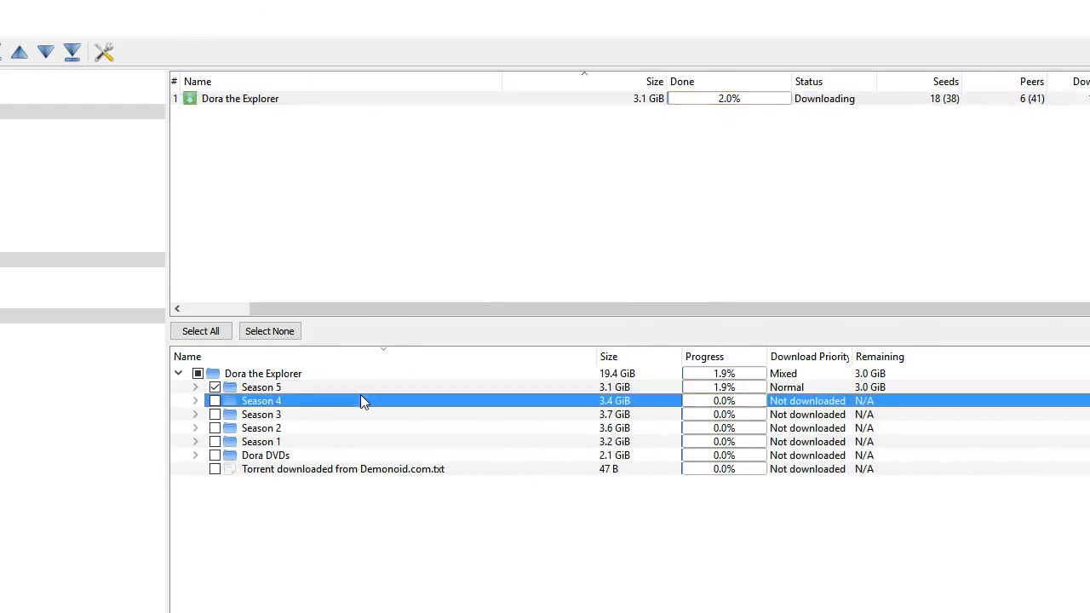
click(364, 387)
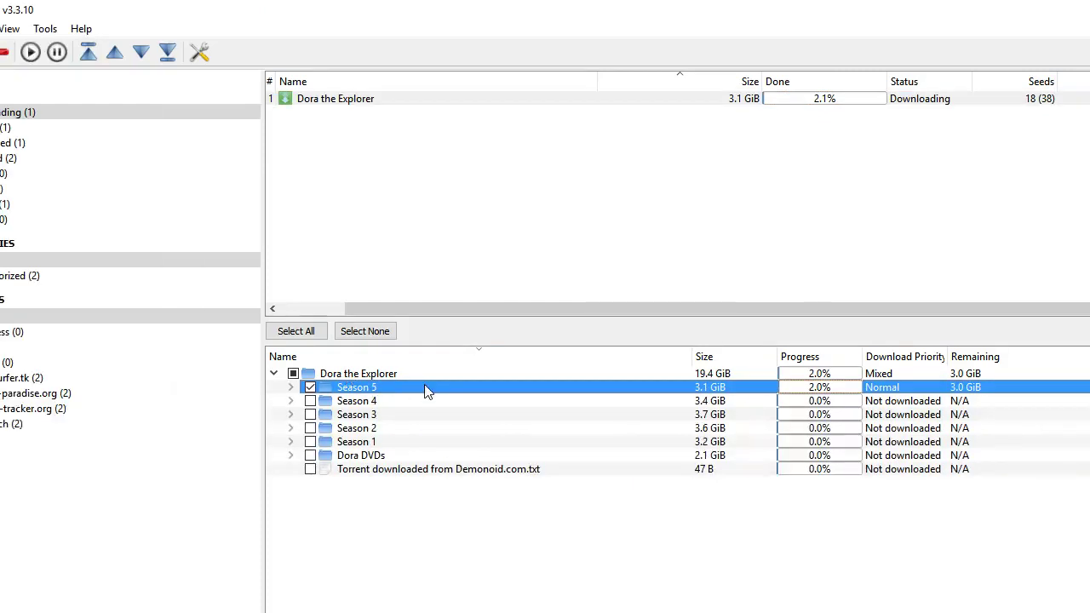
click(378, 100)
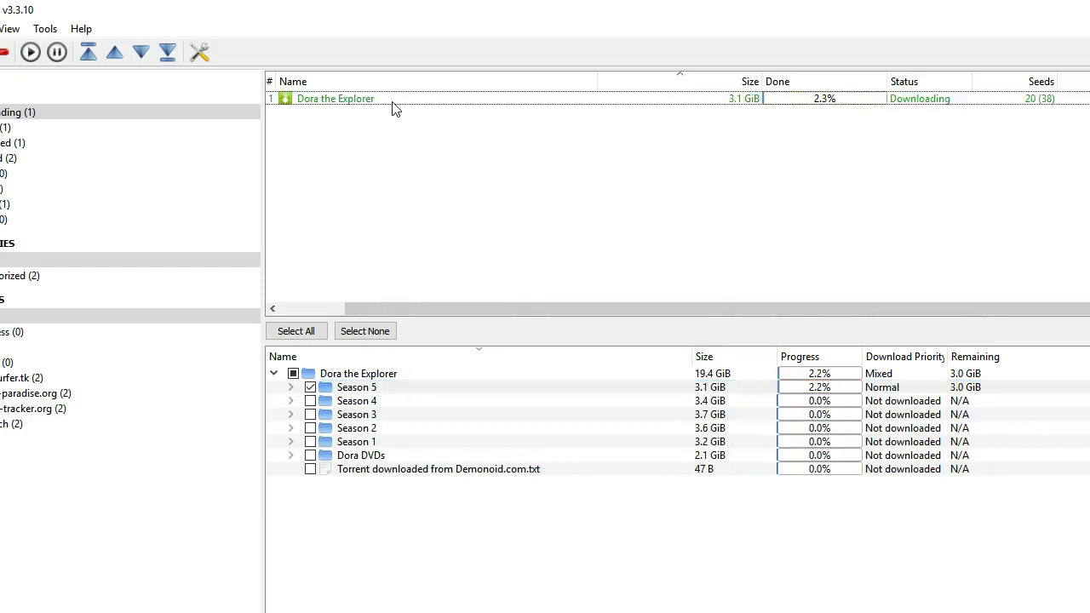
- Open the torrent's destination folder, inspect the episode files in Season 5, and return to the torrent list
right_click(426, 100)
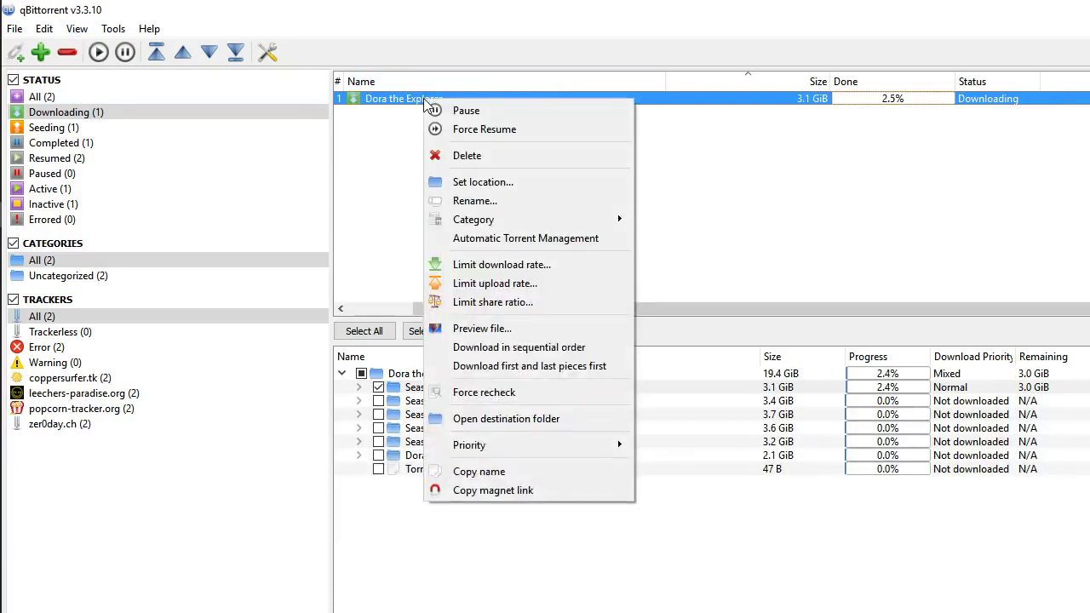
click(508, 424)
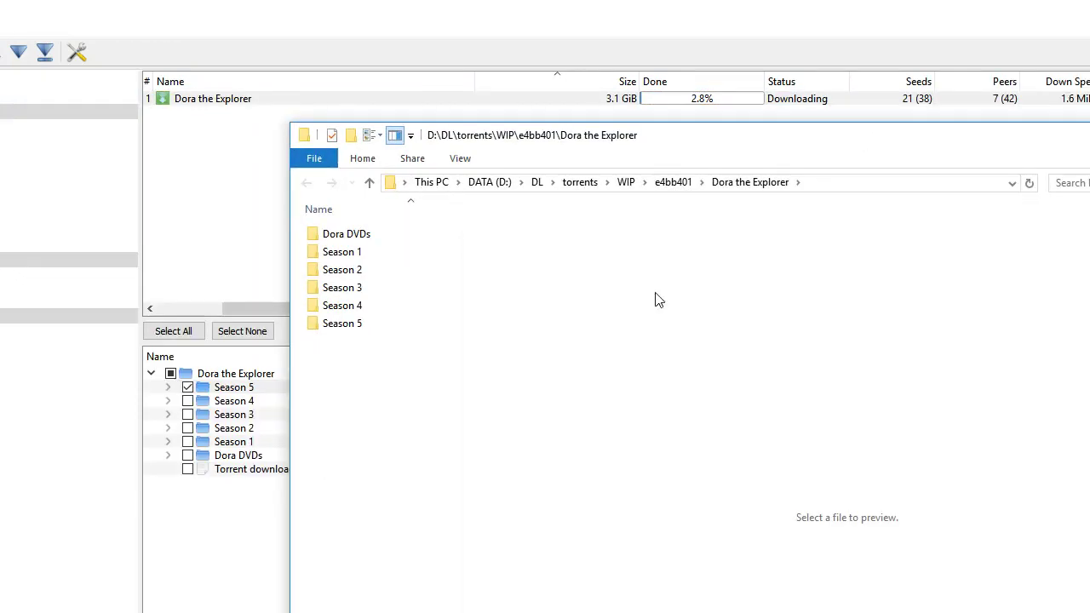
double_click(353, 323)
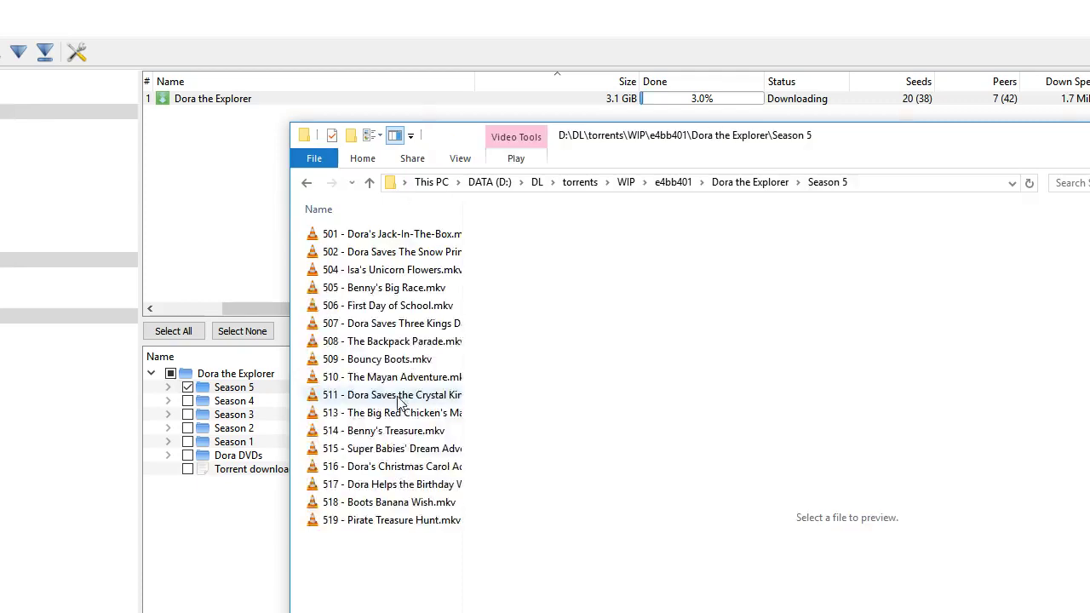
click(379, 485)
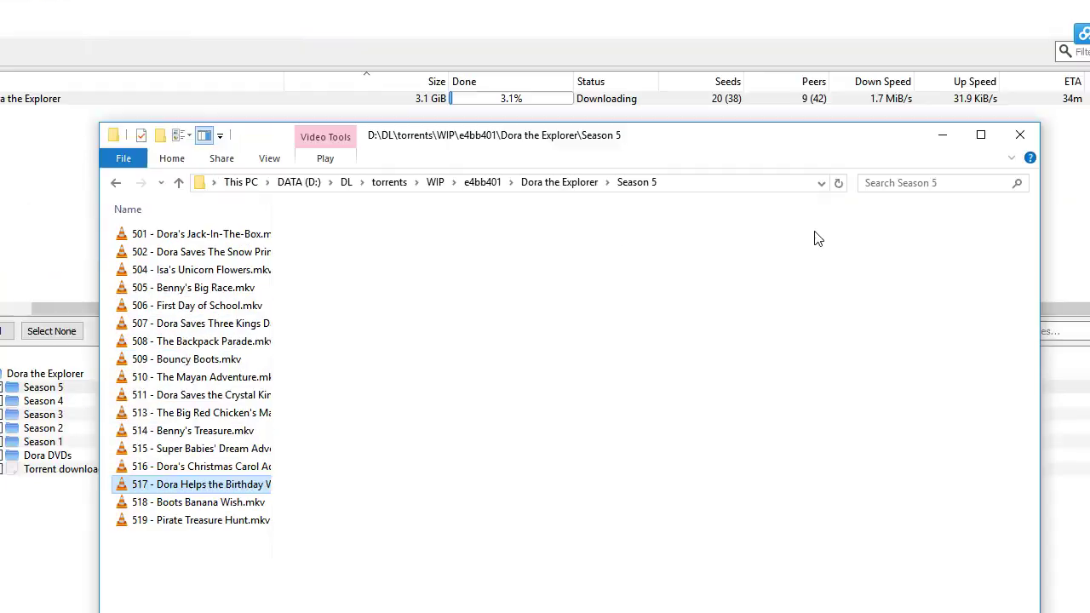
click(408, 247)
click(299, 379)
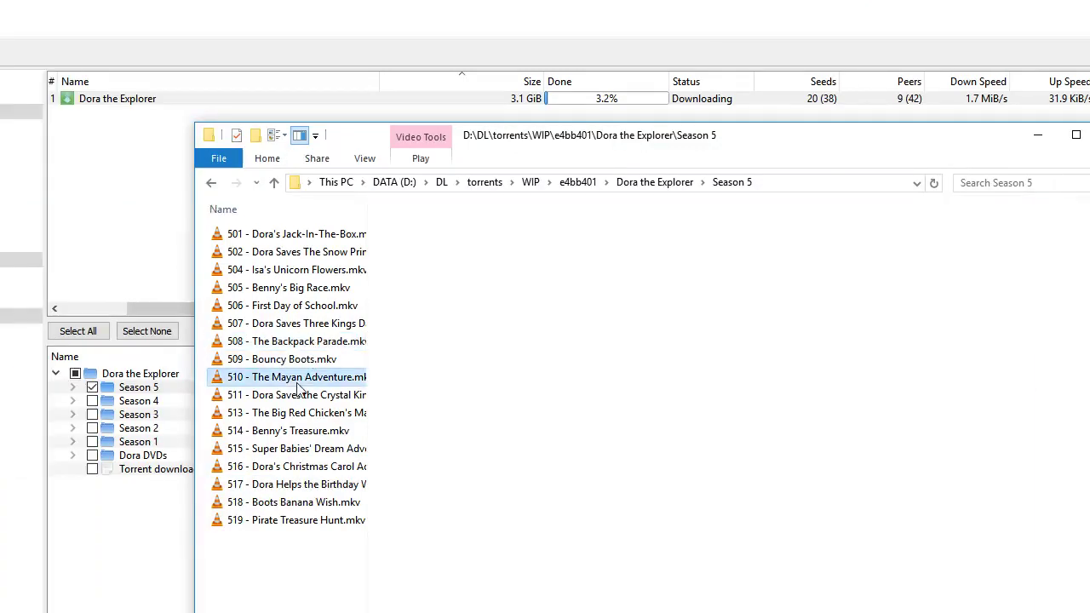
click(925, 135)
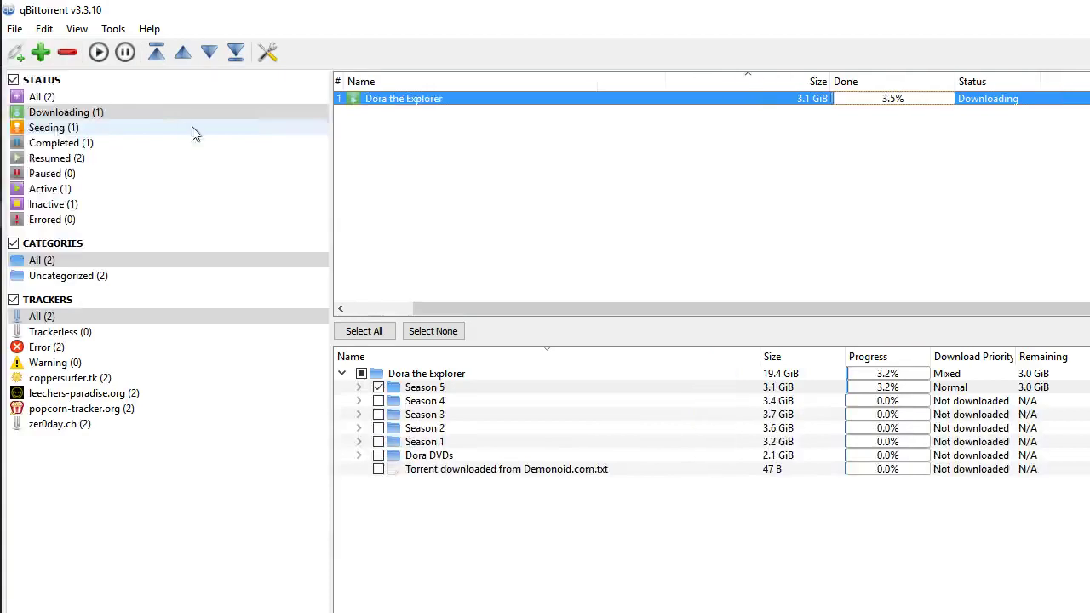
- Inspect the Downloads options, checking the default save path for torrents, and dismiss the options dialog
click(114, 35)
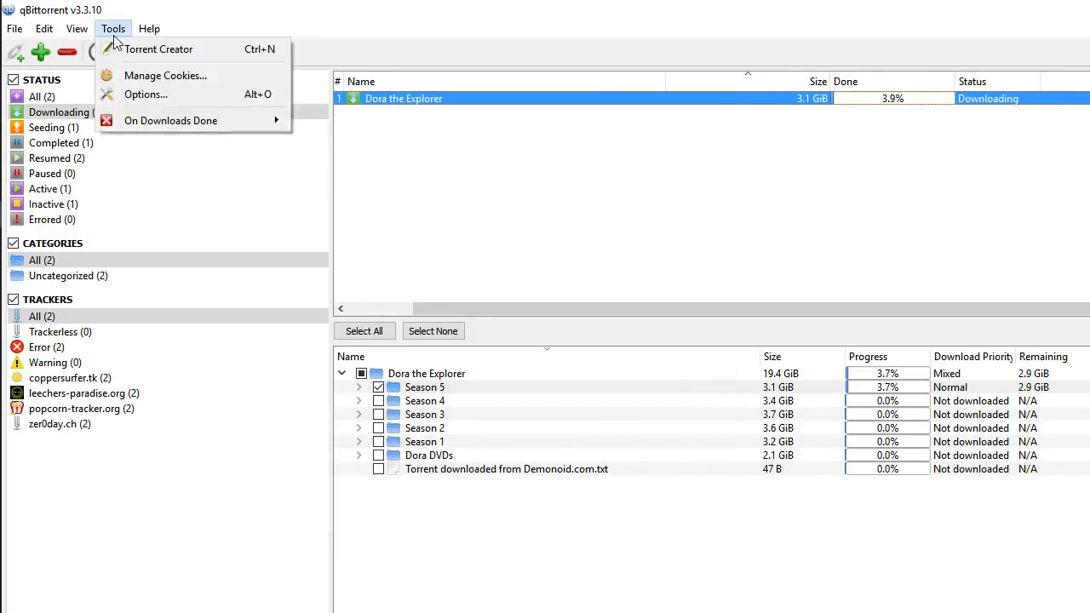
mouse_move(13, 35)
mouse_move(109, 29)
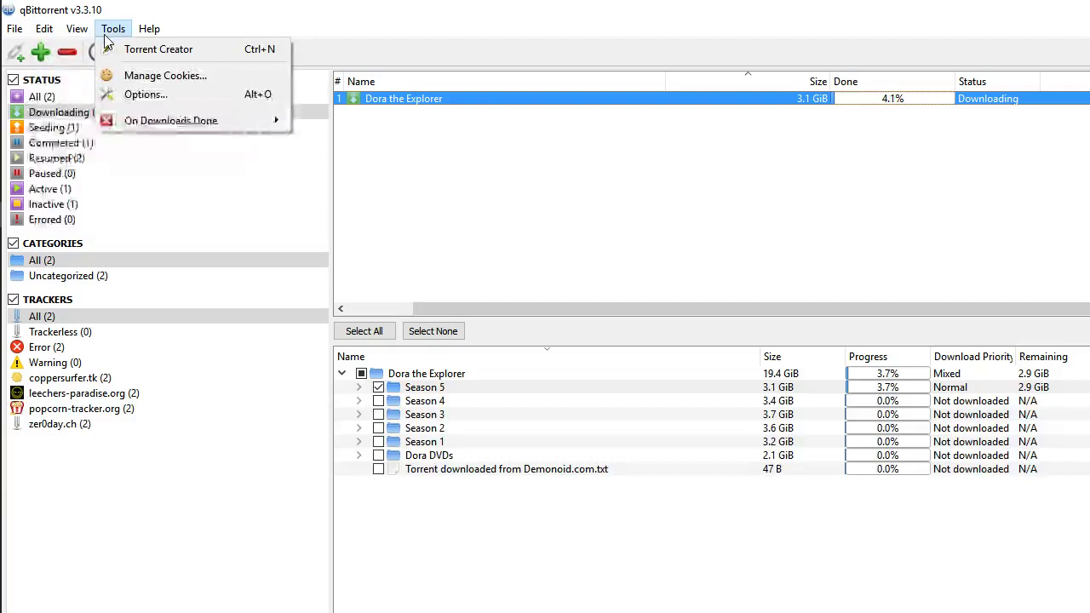
click(136, 96)
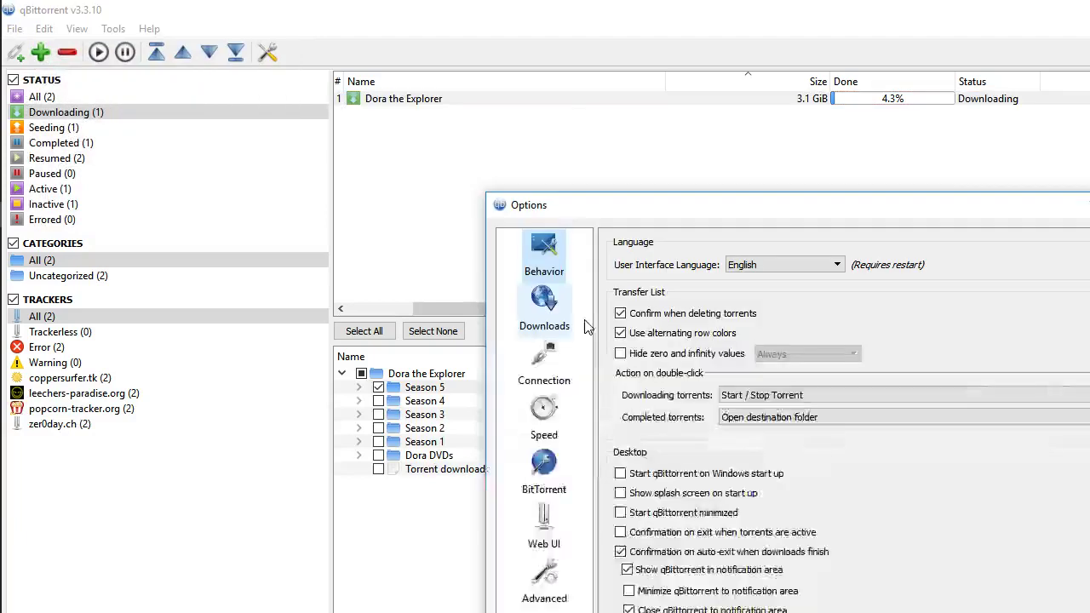
click(549, 313)
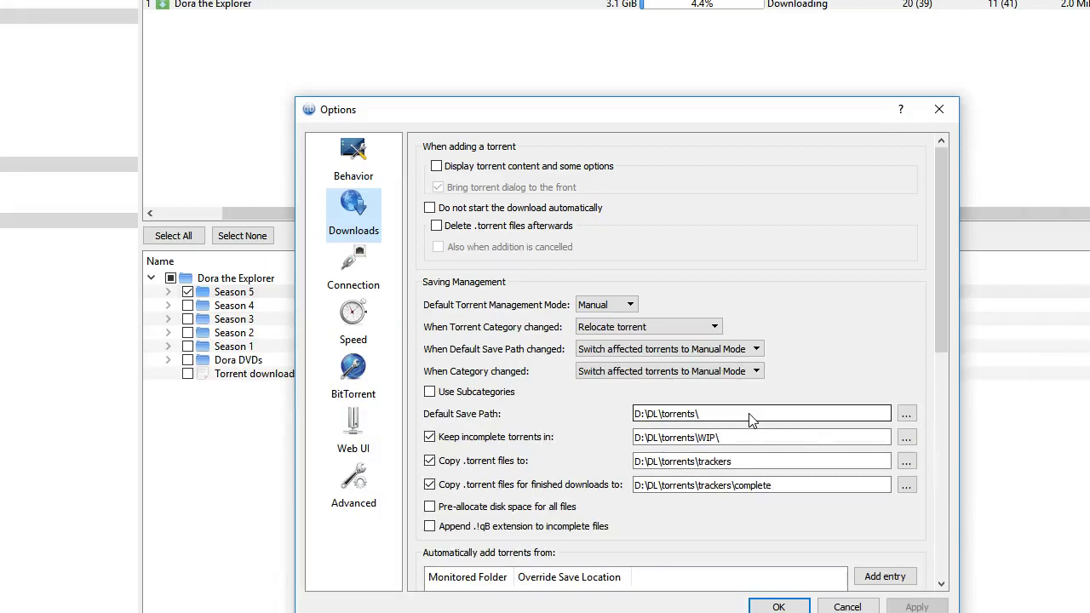
click(749, 416)
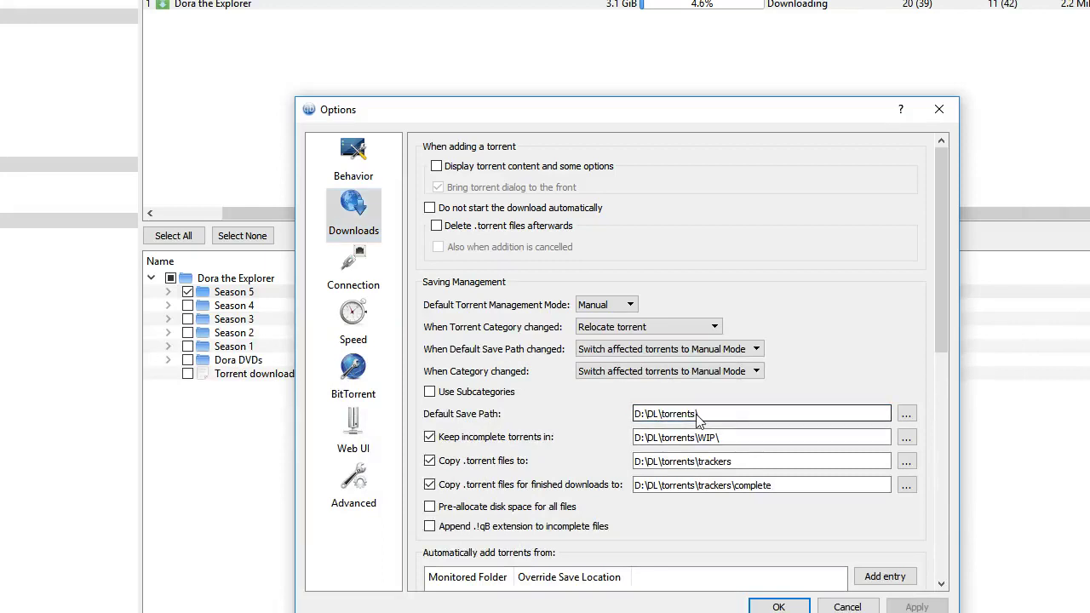
drag(724, 414, 629, 414)
click(726, 418)
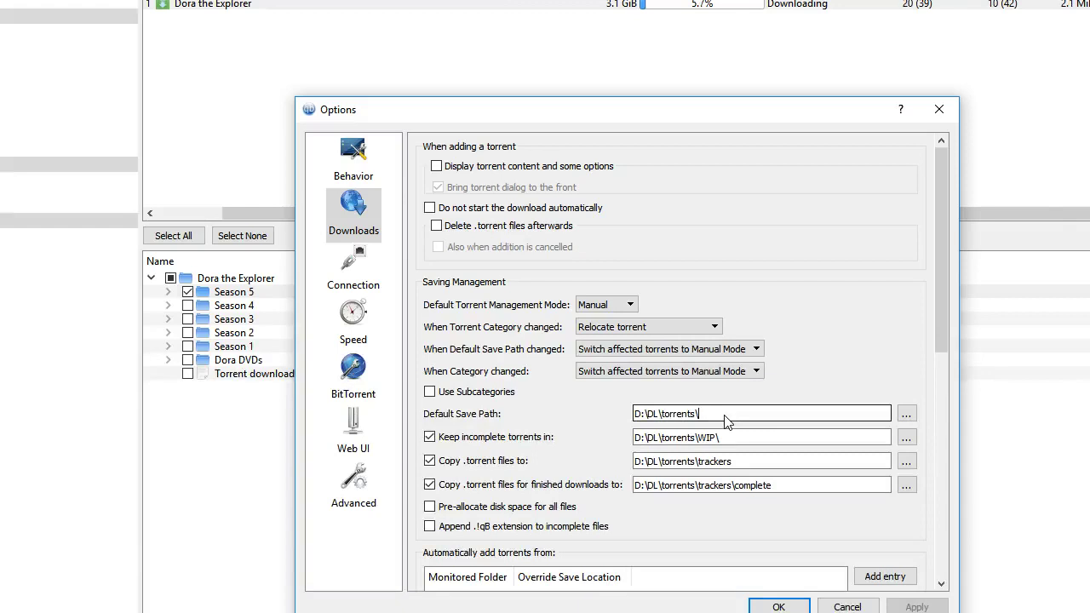
drag(724, 416, 611, 412)
click(726, 417)
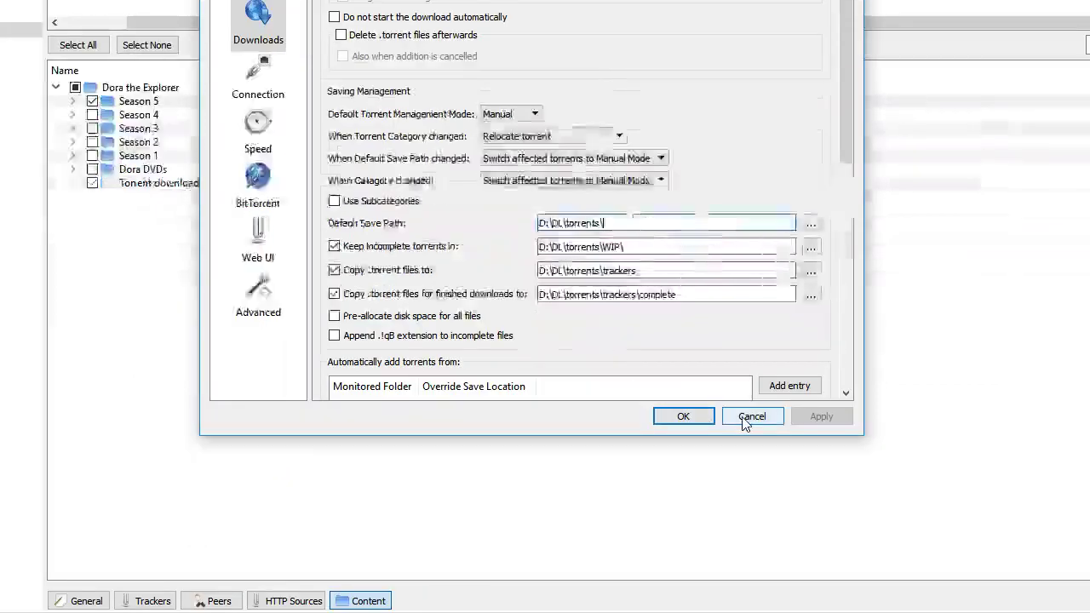
click(848, 511)
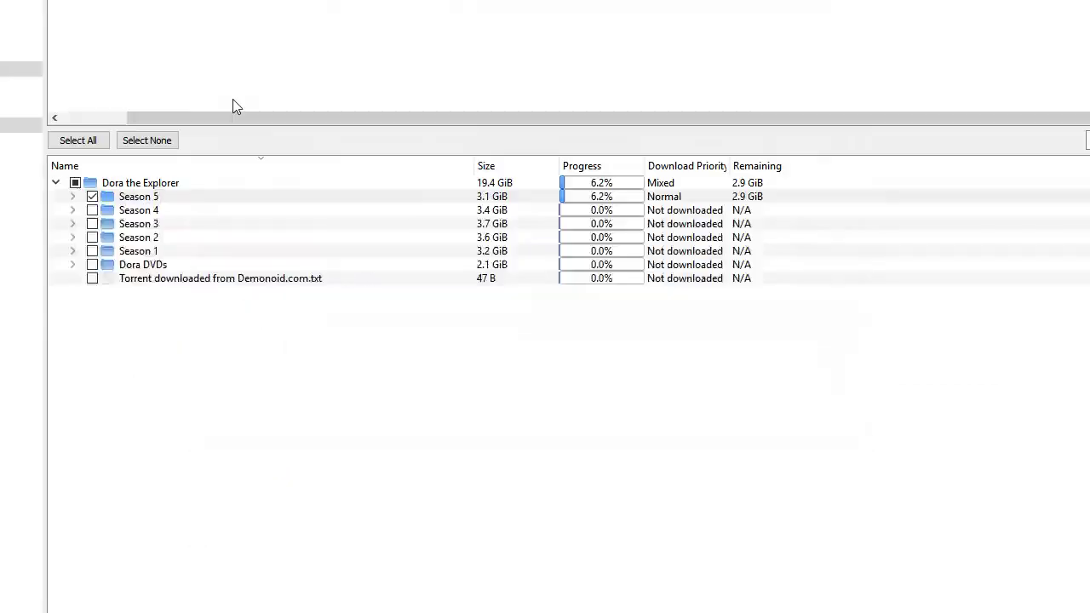
- Review the Downloads options again, focusing on the default save path and the folders for incomplete torrents and .torrent files, and cancel the dialog
click(113, 28)
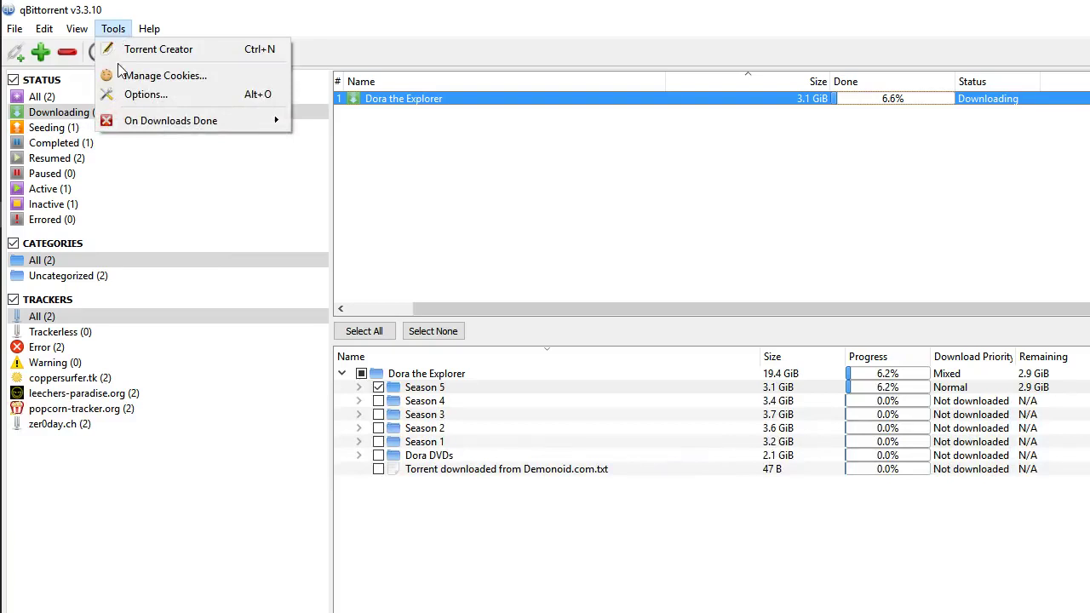
click(139, 94)
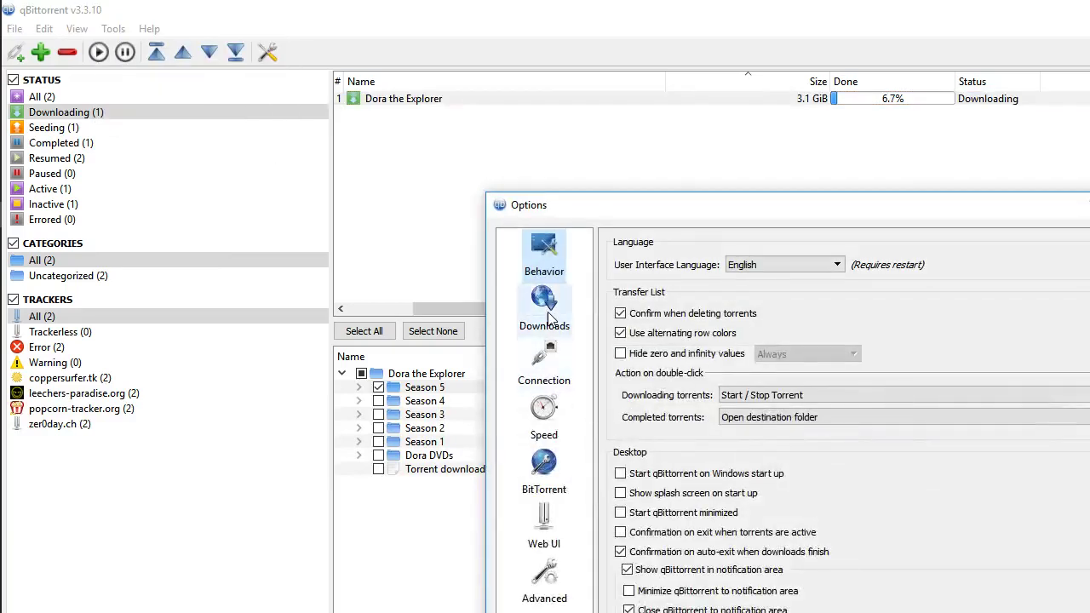
click(547, 317)
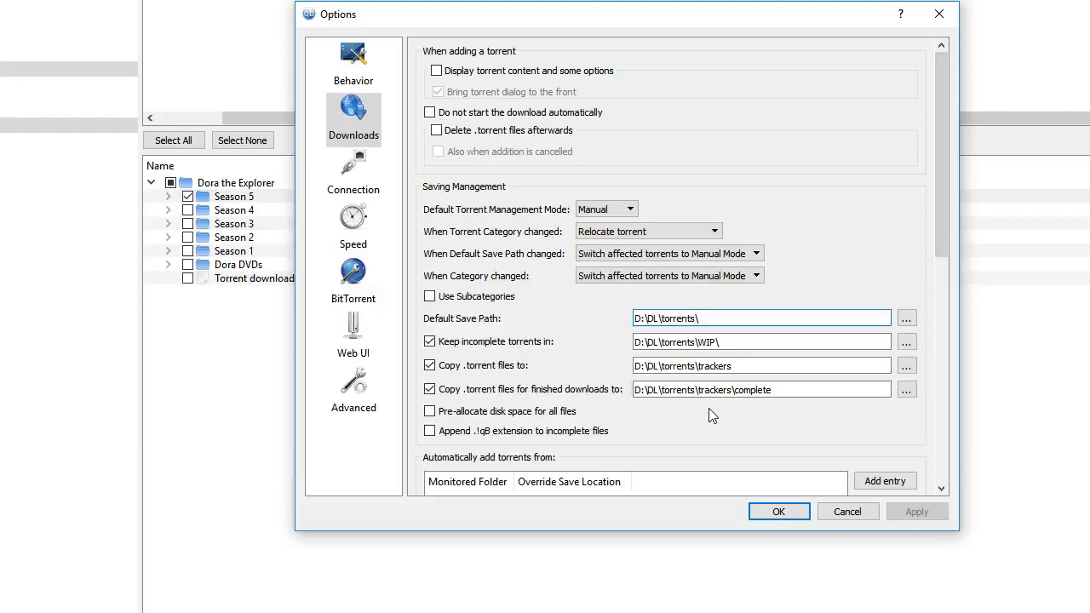
drag(734, 319, 647, 318)
click(720, 322)
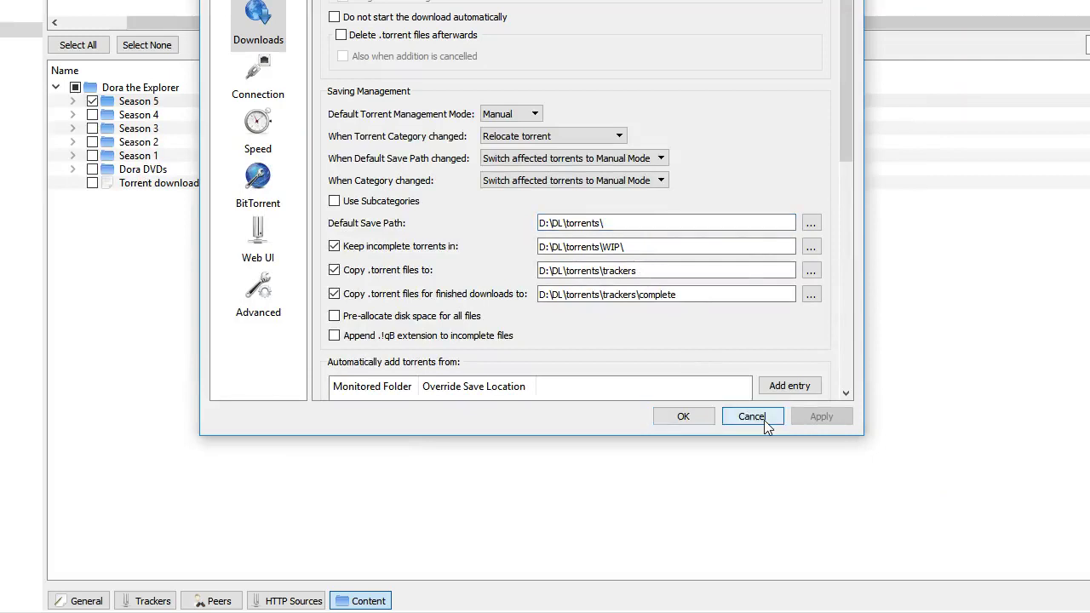
click(728, 419)
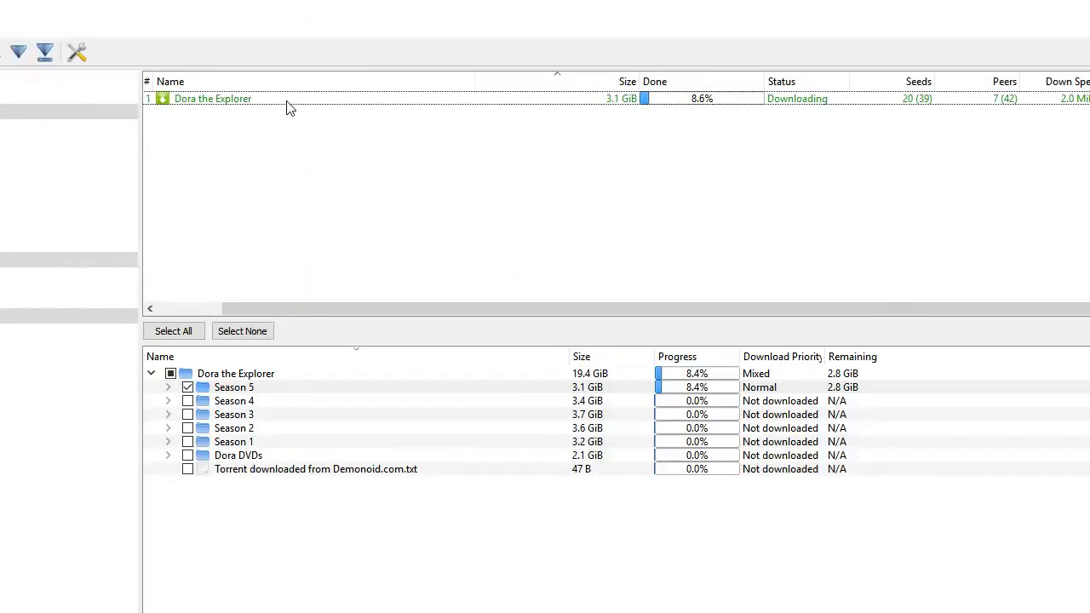
- Delete the Dora the Explorer torrent from the transfer list together with its files on the hard disk
click(192, 101)
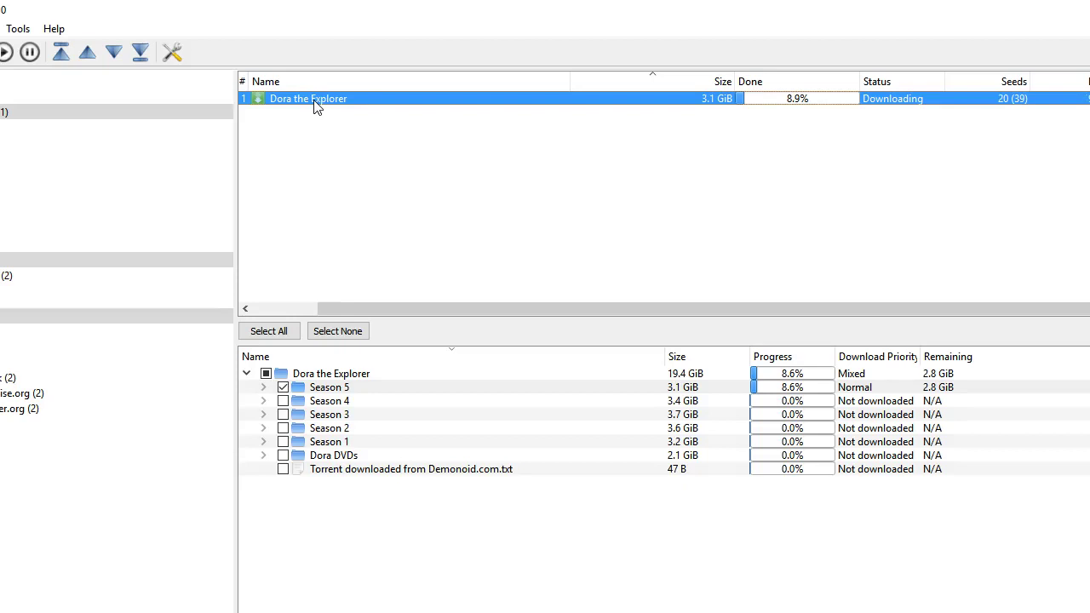
right_click(314, 101)
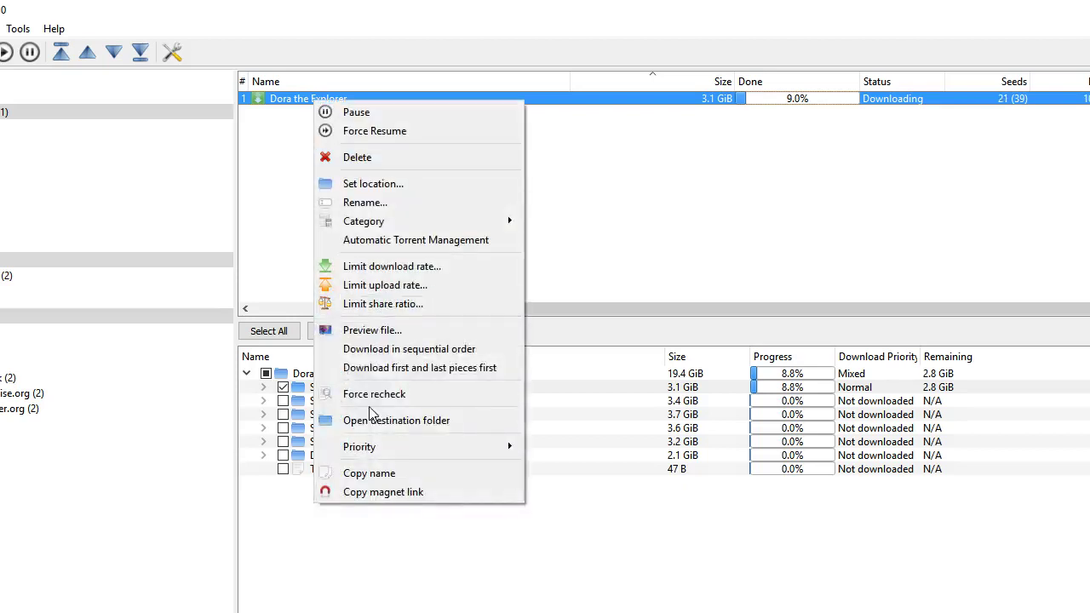
click(372, 162)
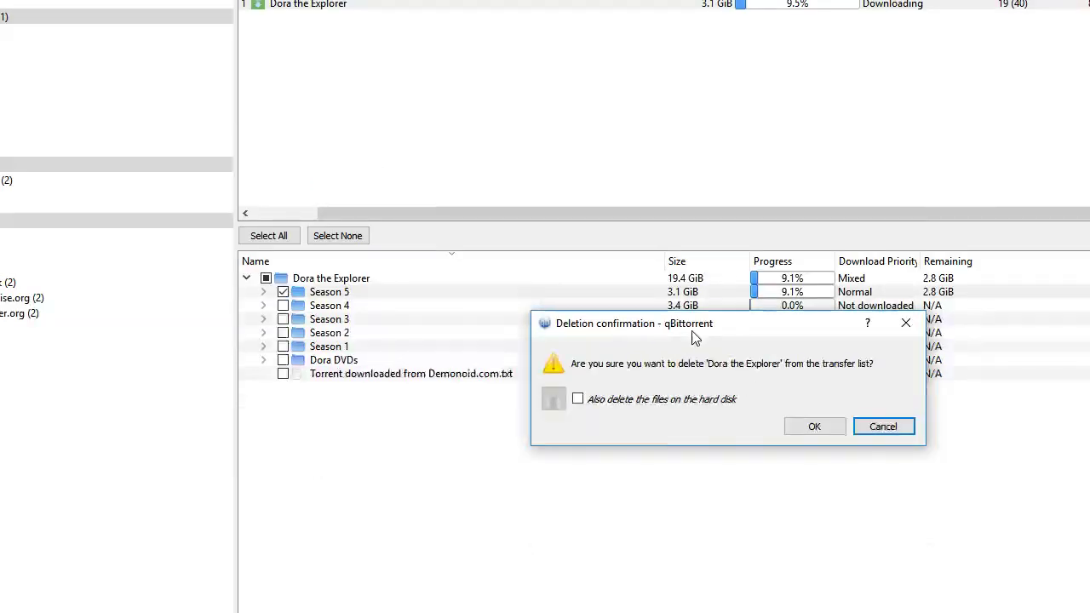
drag(692, 334, 442, 54)
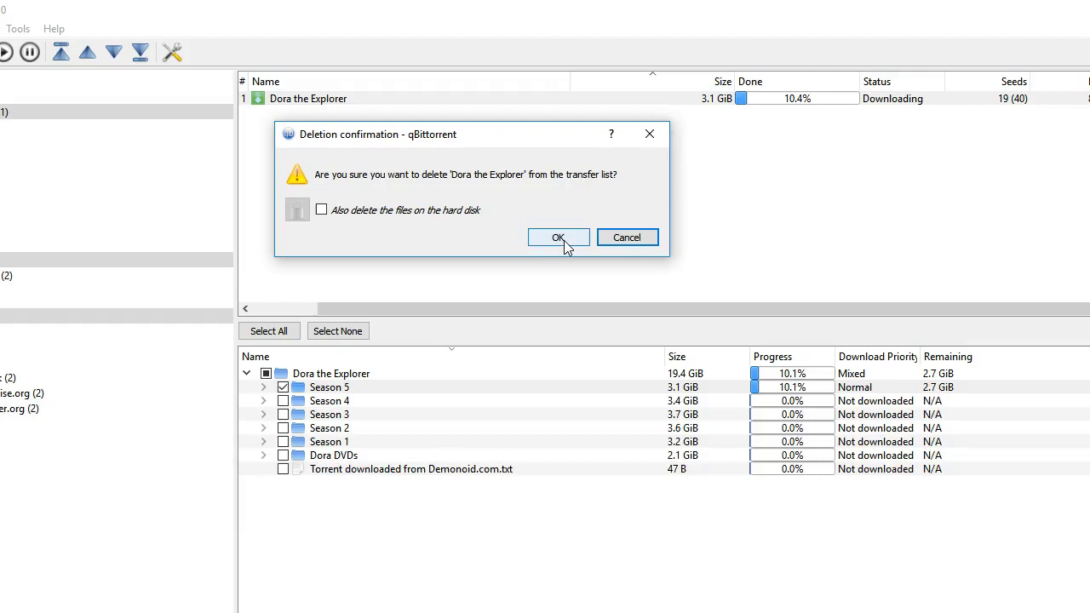
click(321, 211)
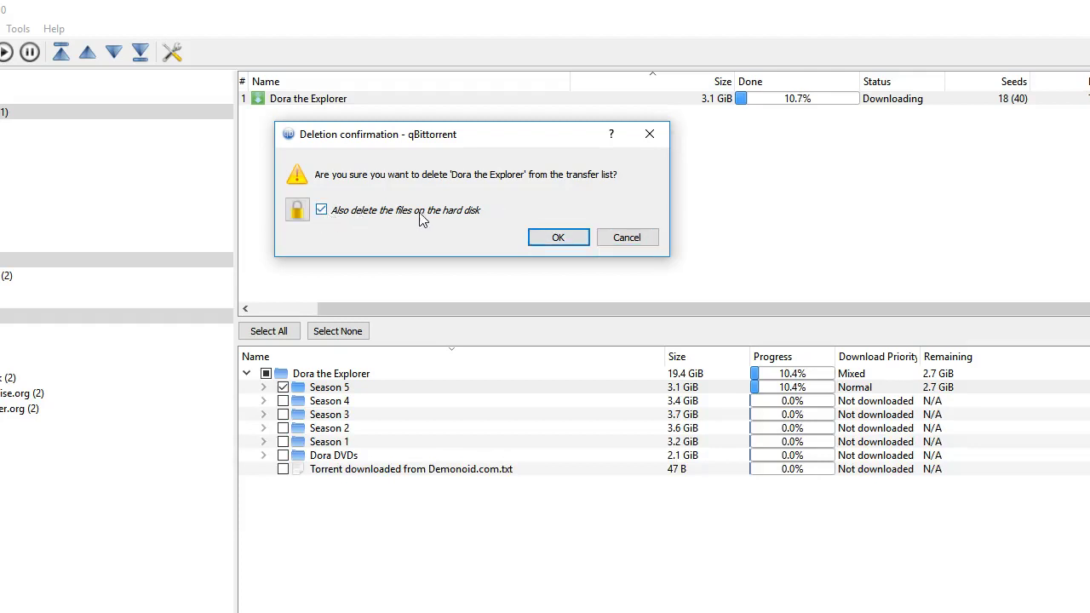
click(322, 210)
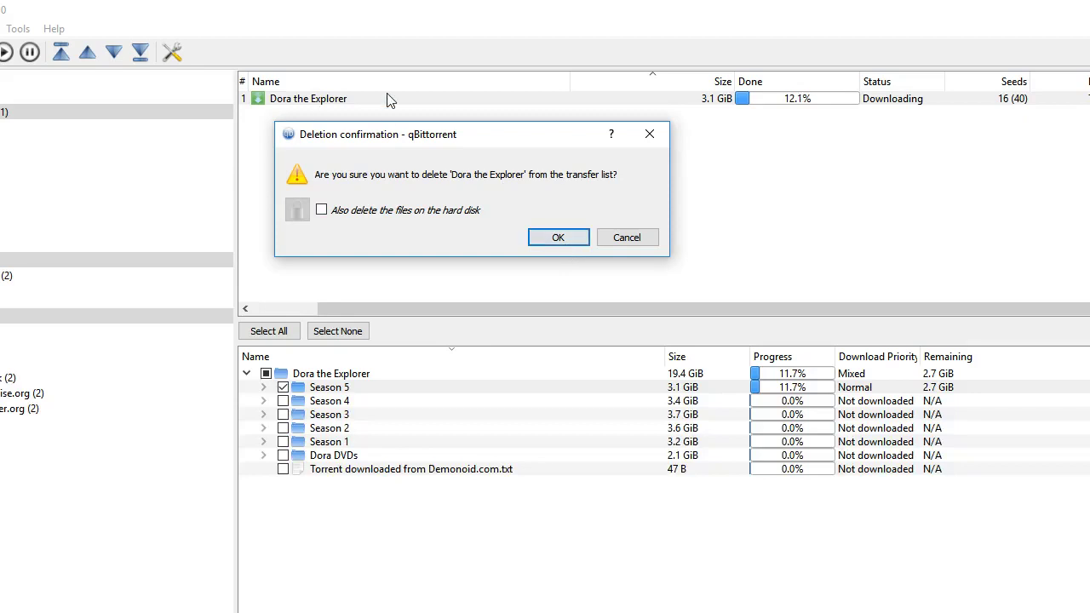
click(323, 210)
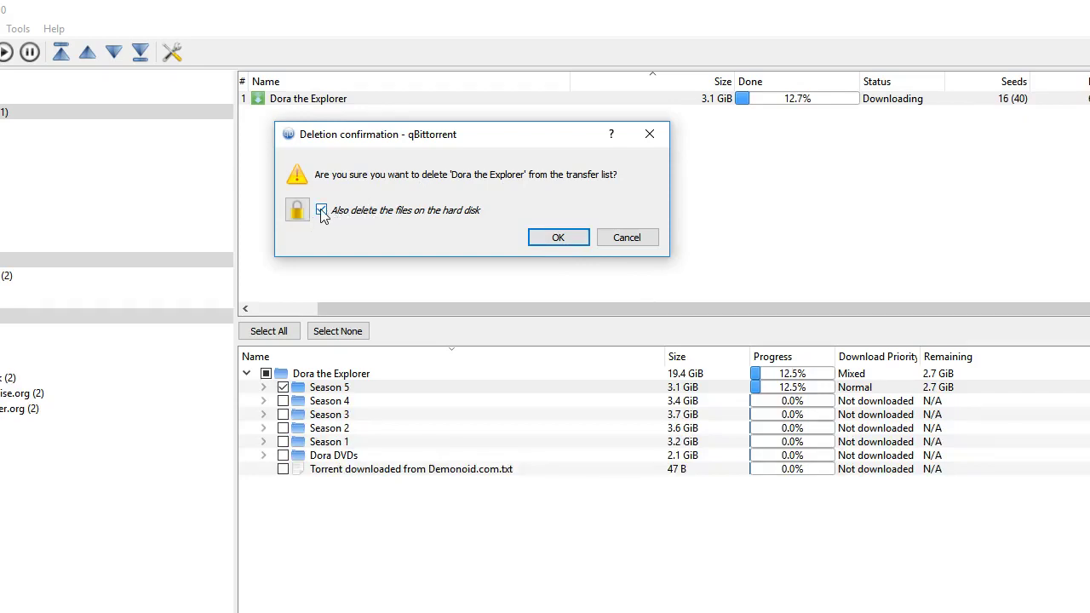
click(555, 241)
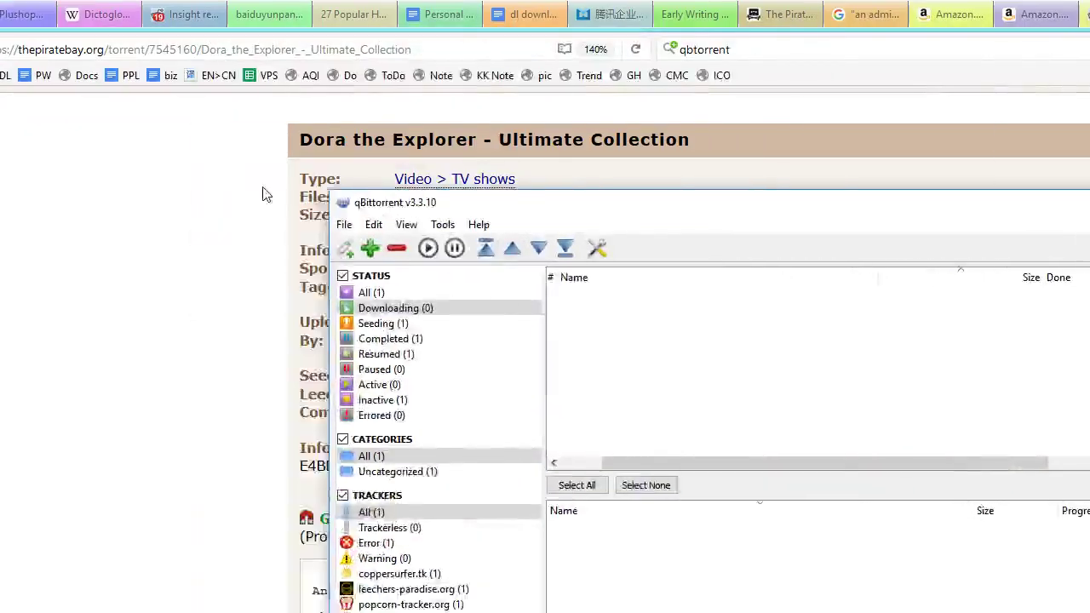
- Switch to The Pirate Bay in Firefox and search the site for "photoshop"
click(262, 195)
scroll(112, 212, up, 3)
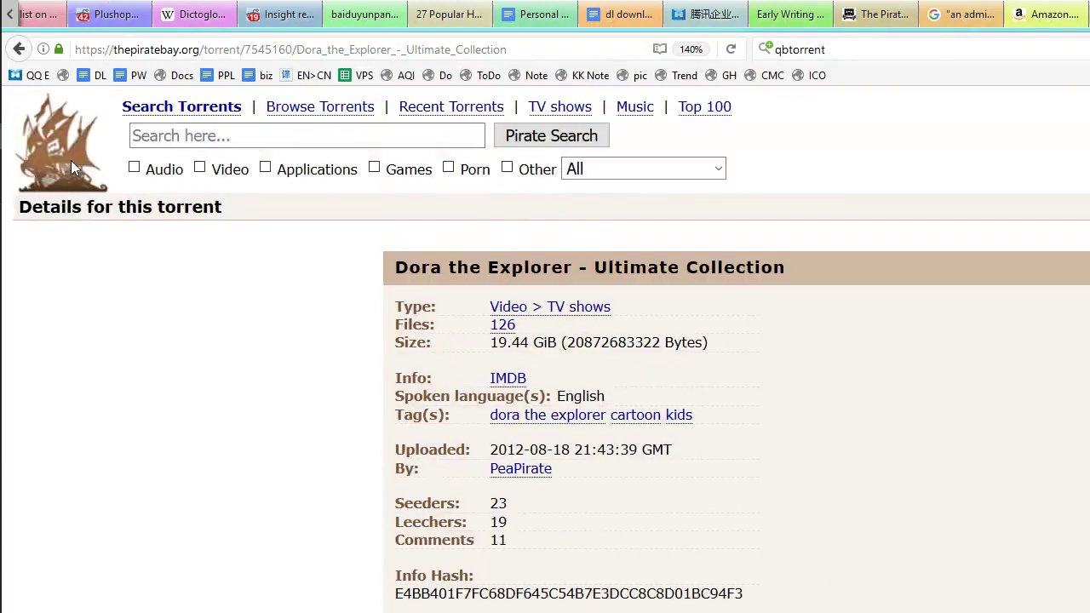
click(175, 141)
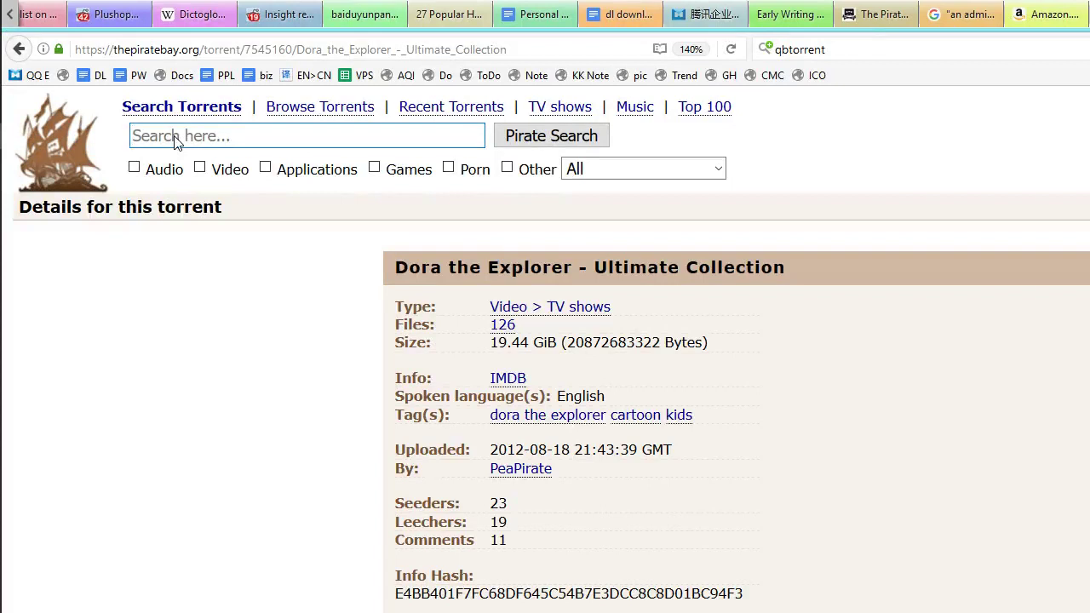
text(otoshop)
key(Return)
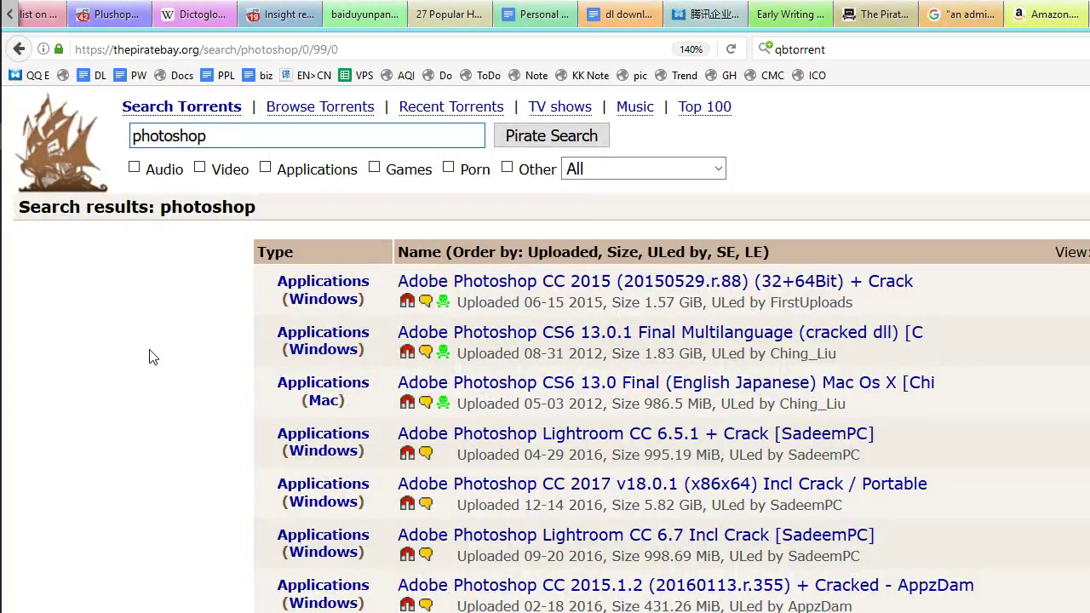
- Examine the photoshop search results, comparing the torrents' seeder counts, uploaders and uploader badges
scroll(956, 412, down, 1)
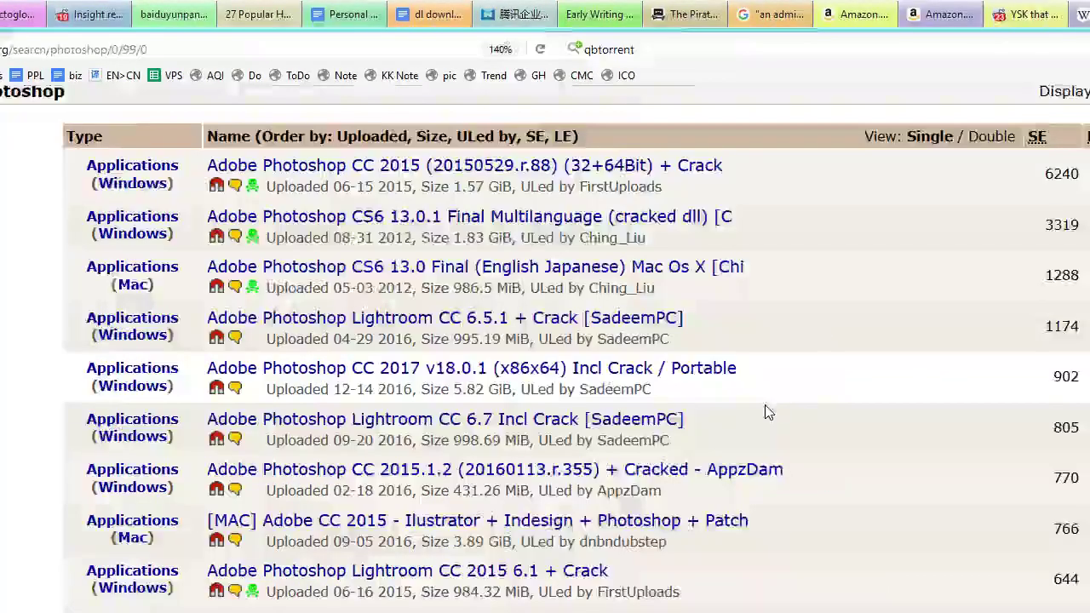
scroll(766, 412, down, 1)
scroll(487, 358, up, 2)
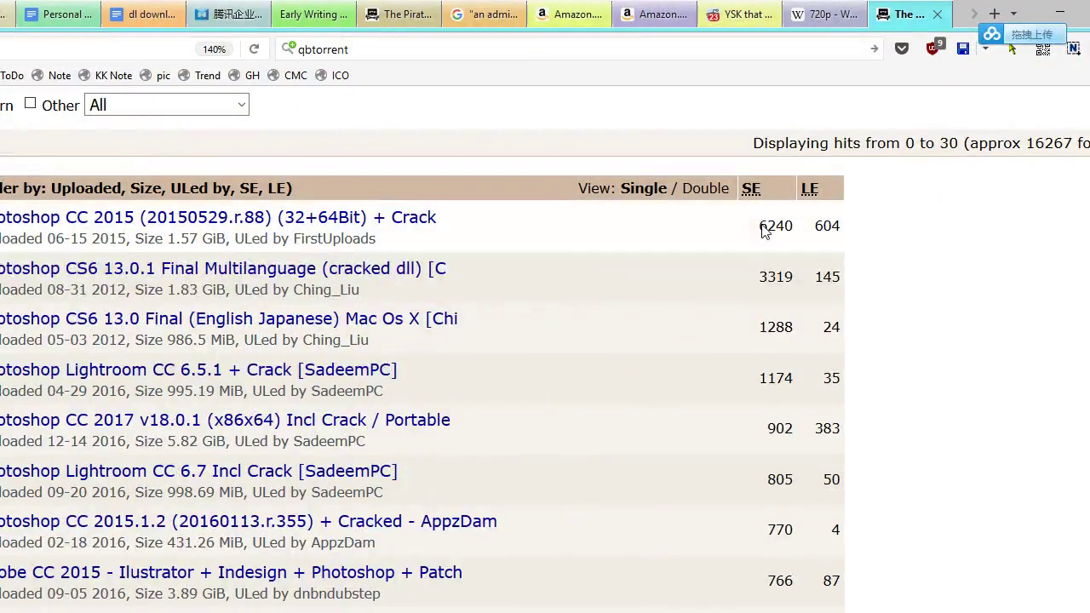
drag(761, 227, 802, 232)
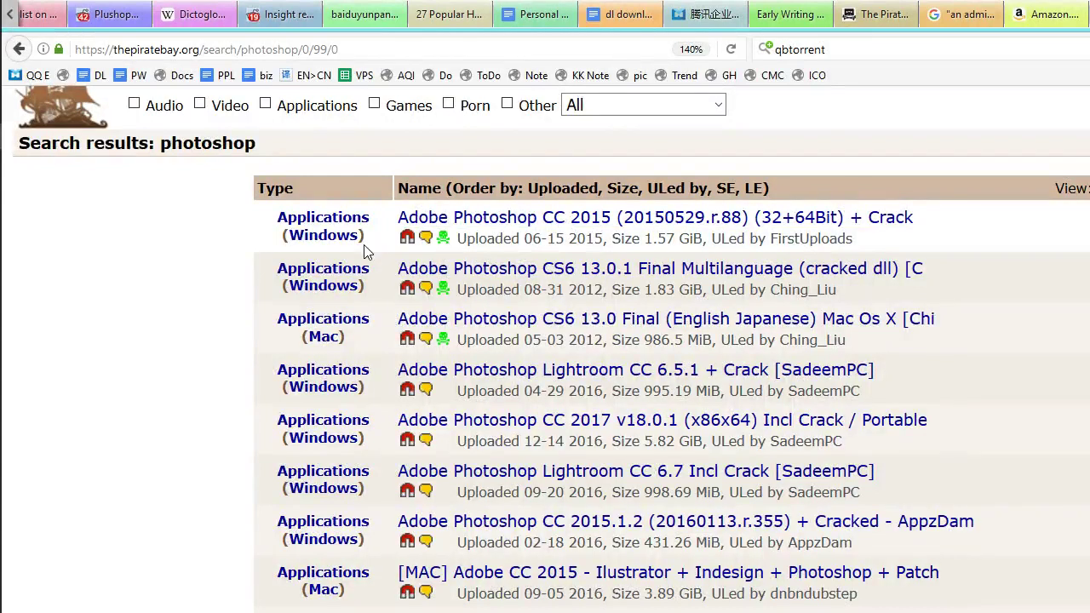
scroll(189, 266, down, 5)
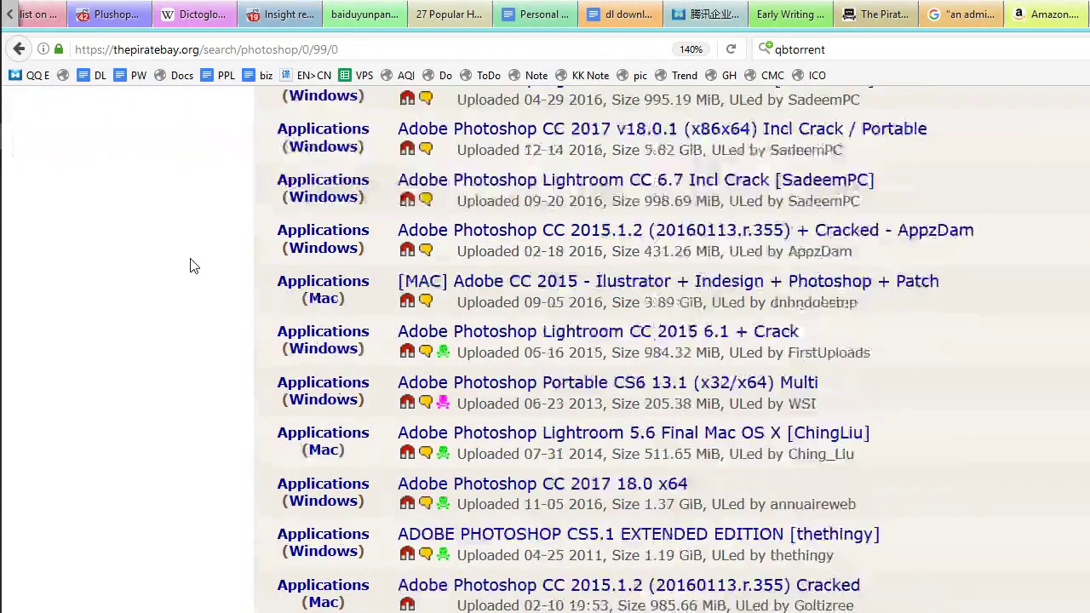
scroll(190, 266, up, 6)
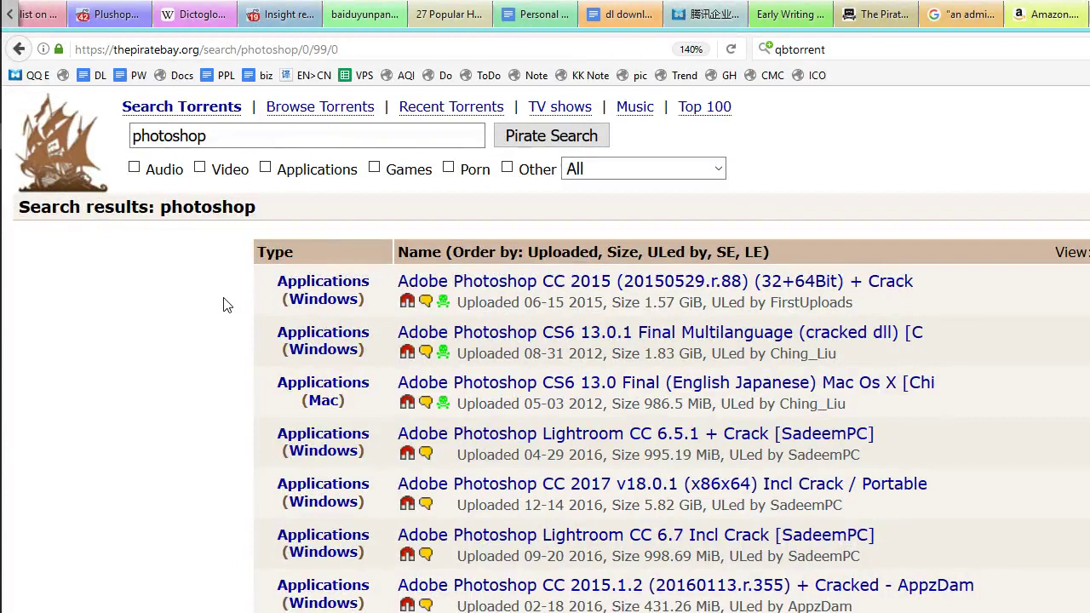
- Switch back to the qBittorrent window
mouse_move(1, 253)
mouse_move(84, 221)
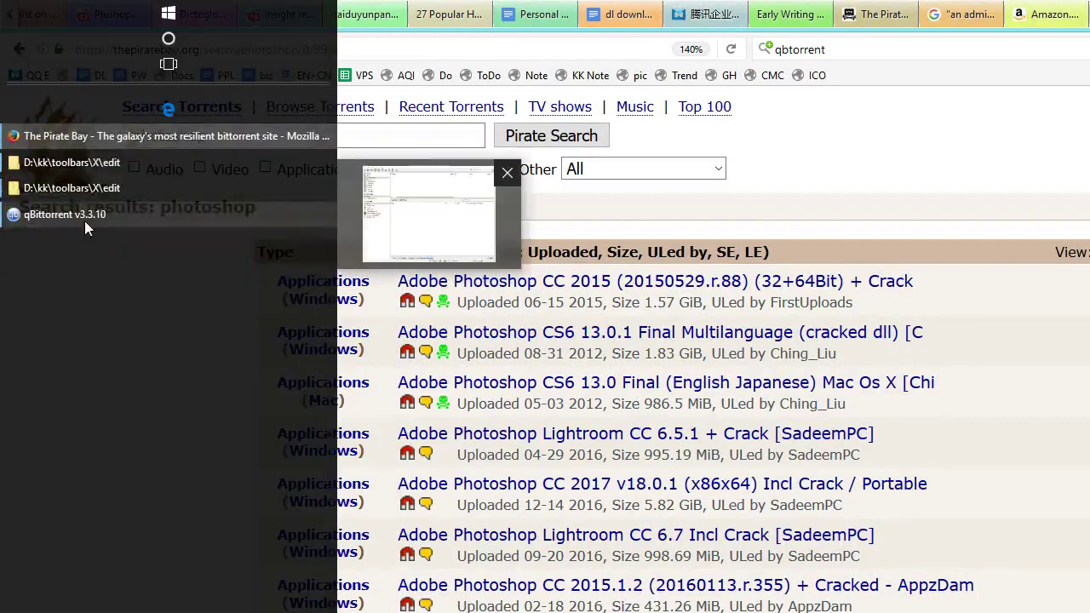